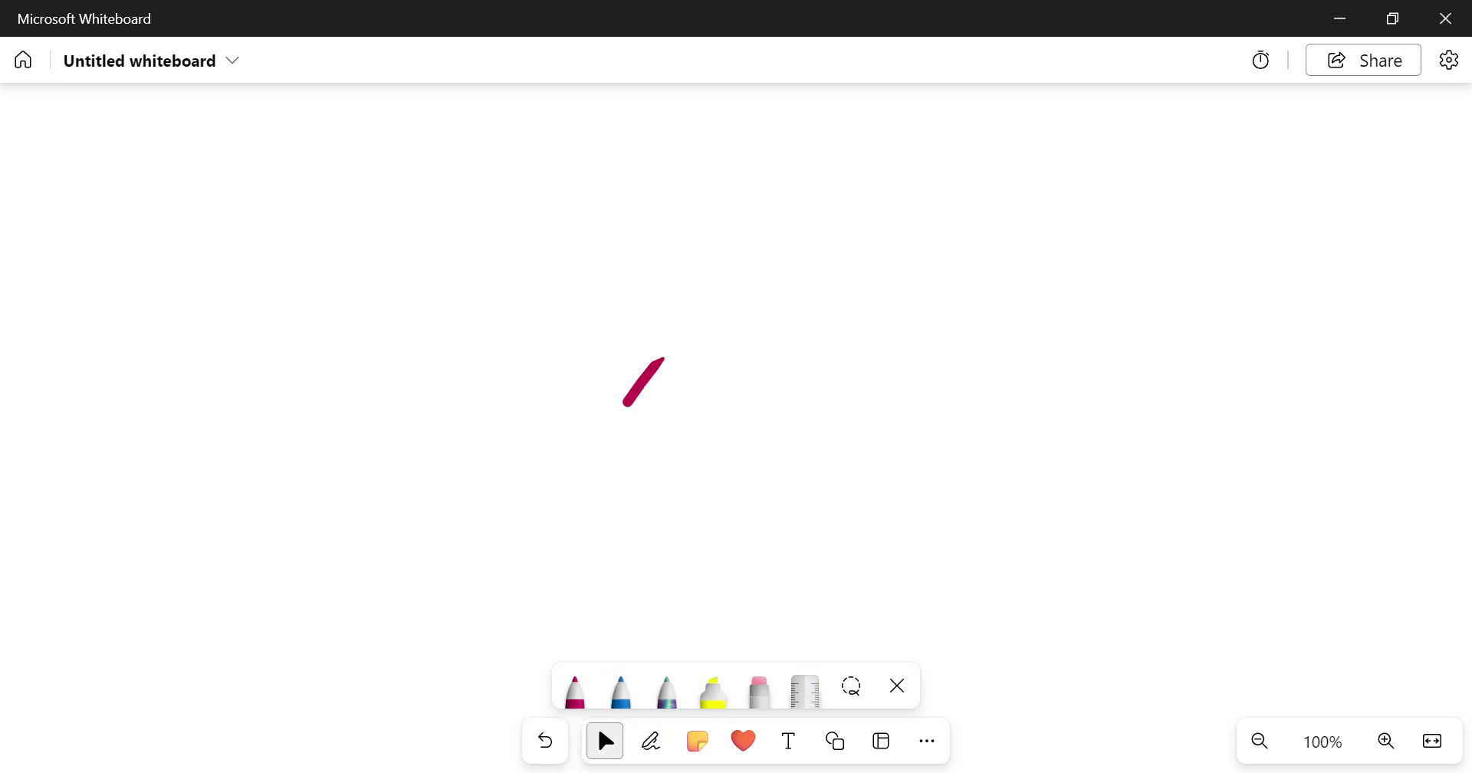
# - Erase the stray magenta stroke and start handwriting SUPPORTS in blue ink
pyautogui.moveTo(662, 360)
pyautogui.mouseDown()
pyautogui.moveTo(616, 338)
pyautogui.moveTo(602, 399)
pyautogui.moveTo(515, 458)
pyautogui.mouseUp()
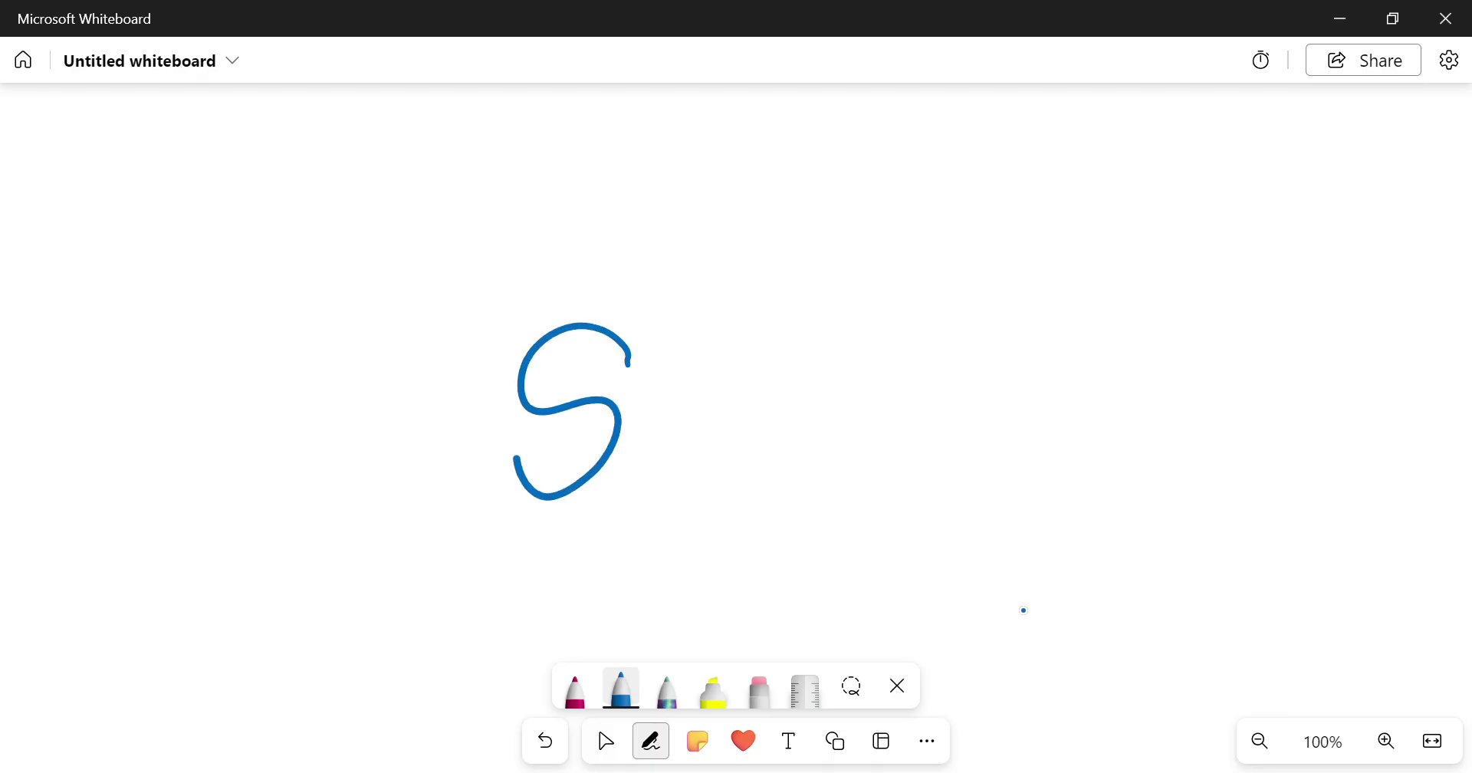
pyautogui.moveTo(632, 412)
pyautogui.mouseDown()
pyautogui.moveTo(670, 422)
pyautogui.moveTo(679, 490)
pyautogui.mouseUp()
pyautogui.moveTo(705, 412); pyautogui.dragTo(708, 498)
pyautogui.moveTo(682, 434); pyautogui.dragTo(706, 452)
pyautogui.moveTo(759, 409)
pyautogui.mouseDown()
pyautogui.moveTo(768, 495)
pyautogui.moveTo(773, 443)
pyautogui.mouseUp()
pyautogui.moveTo(859, 408)
pyautogui.mouseDown()
pyautogui.moveTo(835, 469)
pyautogui.moveTo(956, 477)
pyautogui.mouseUp()
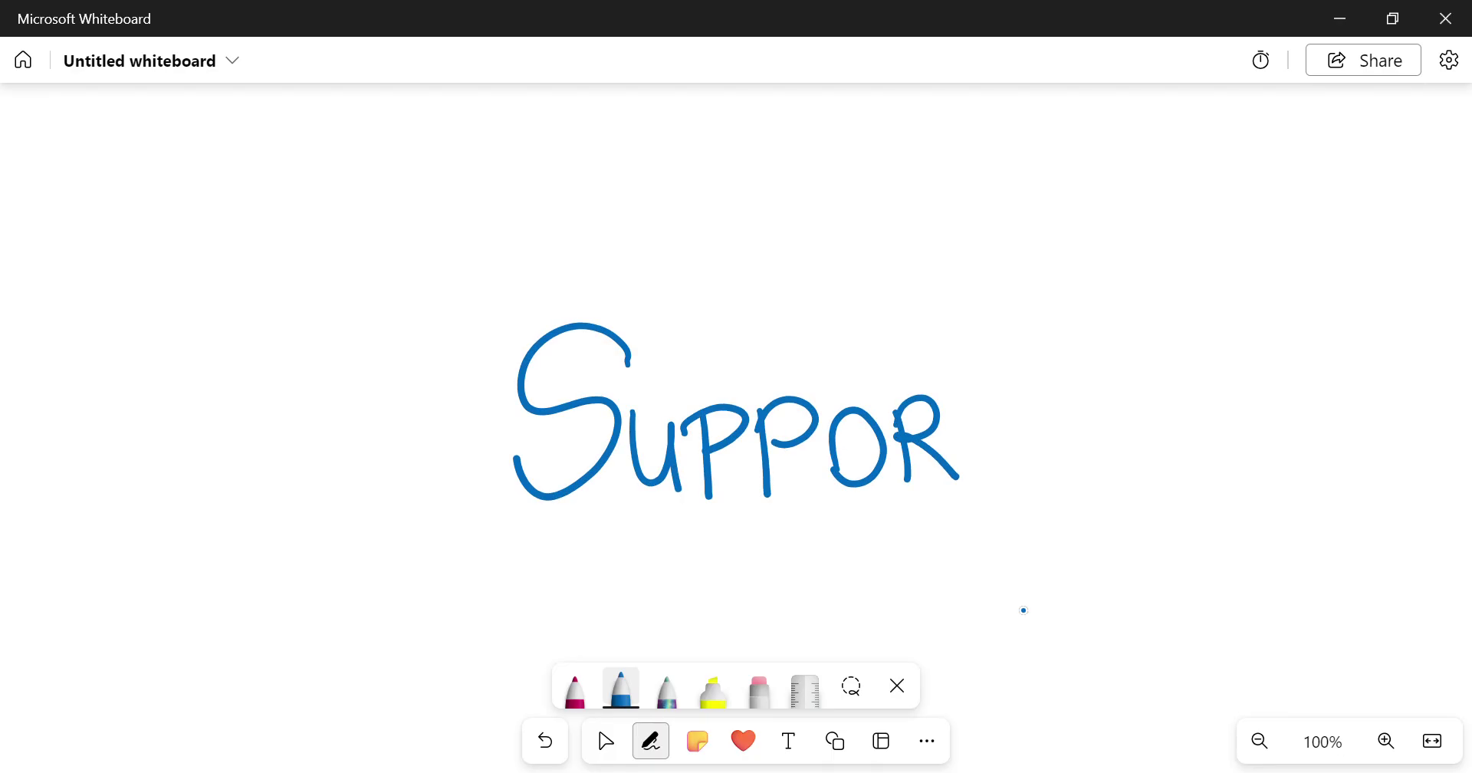
# - Finish writing the SUPPORTS title and underline it
pyautogui.moveTo(985, 397); pyautogui.dragTo(987, 470)
pyautogui.moveTo(940, 398); pyautogui.dragTo(1024, 380)
pyautogui.moveTo(1033, 401)
pyautogui.mouseDown()
pyautogui.moveTo(1068, 392)
pyautogui.moveTo(1044, 485)
pyautogui.mouseUp()
pyautogui.moveTo(521, 520); pyautogui.dragTo(1115, 520)
pyautogui.press('Escape')
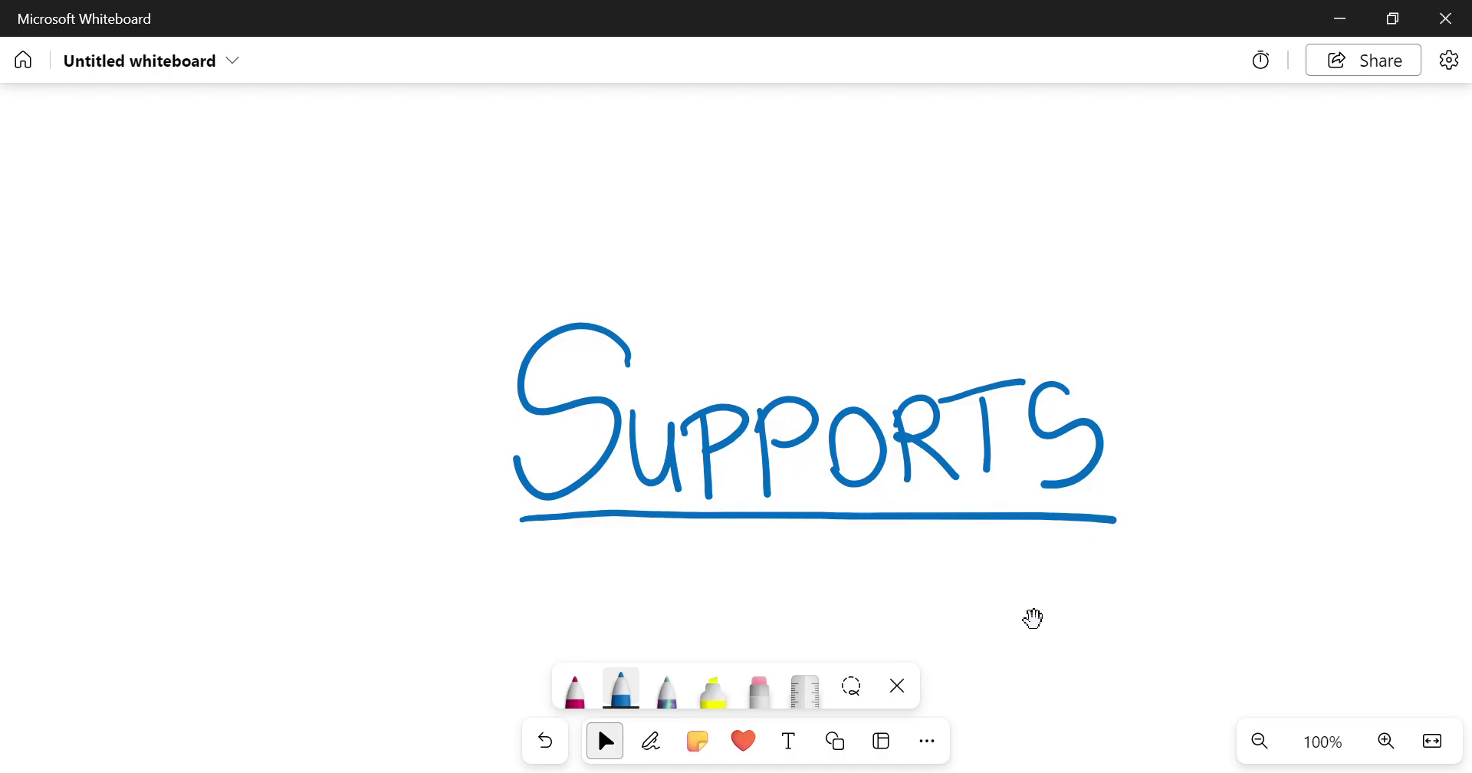
pyautogui.moveTo(1033, 618); pyautogui.dragTo(1000, 416)
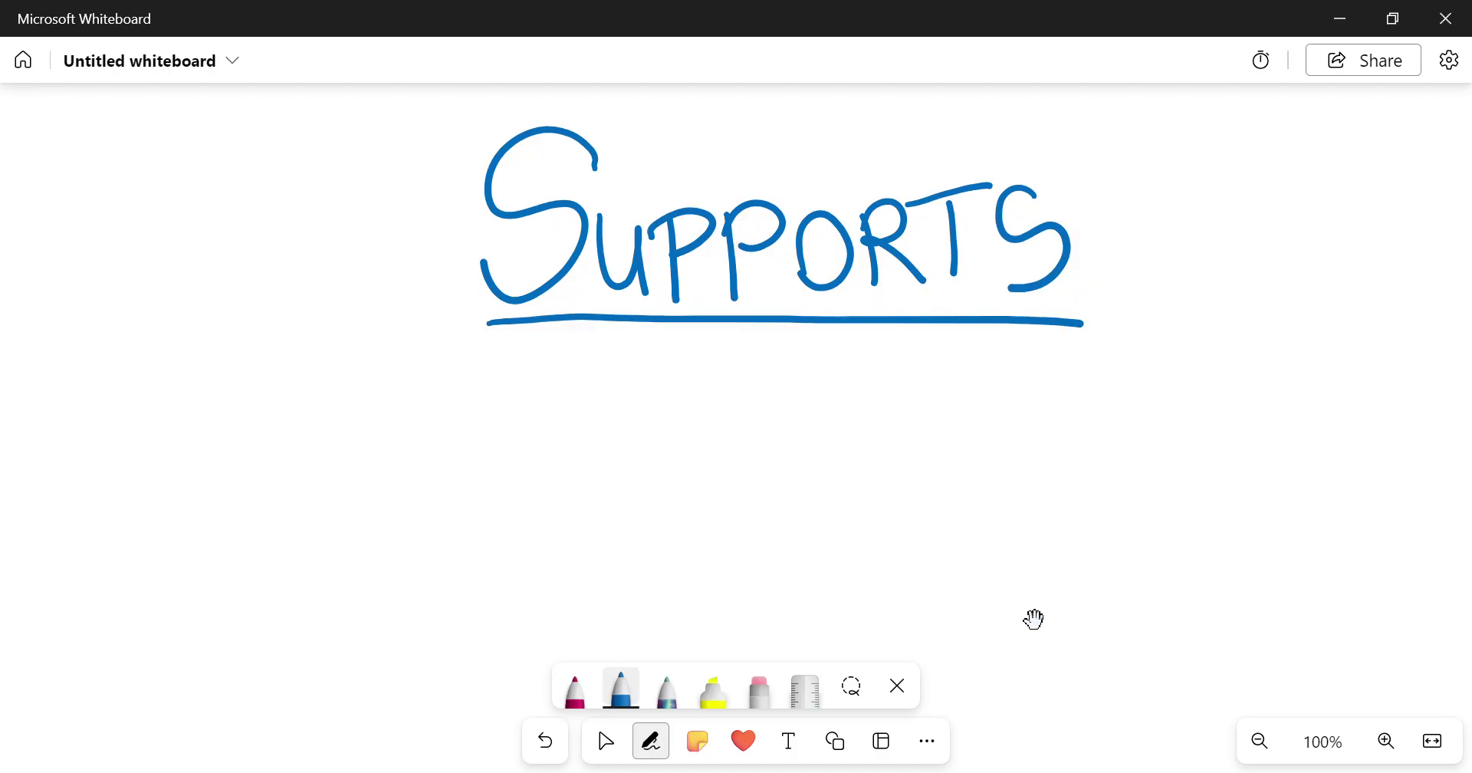
# - Draw a fixed support as a hatched vertical wall with a beam stub
pyautogui.moveTo(288, 366); pyautogui.dragTo(289, 564)
pyautogui.moveTo(282, 458); pyautogui.dragTo(461, 475)
pyautogui.moveTo(281, 377); pyautogui.dragTo(248, 430)
pyautogui.moveTo(282, 416)
pyautogui.mouseDown()
pyautogui.moveTo(246, 460)
pyautogui.moveTo(249, 553)
pyautogui.mouseUp()
pyautogui.moveTo(288, 562); pyautogui.dragTo(251, 611)
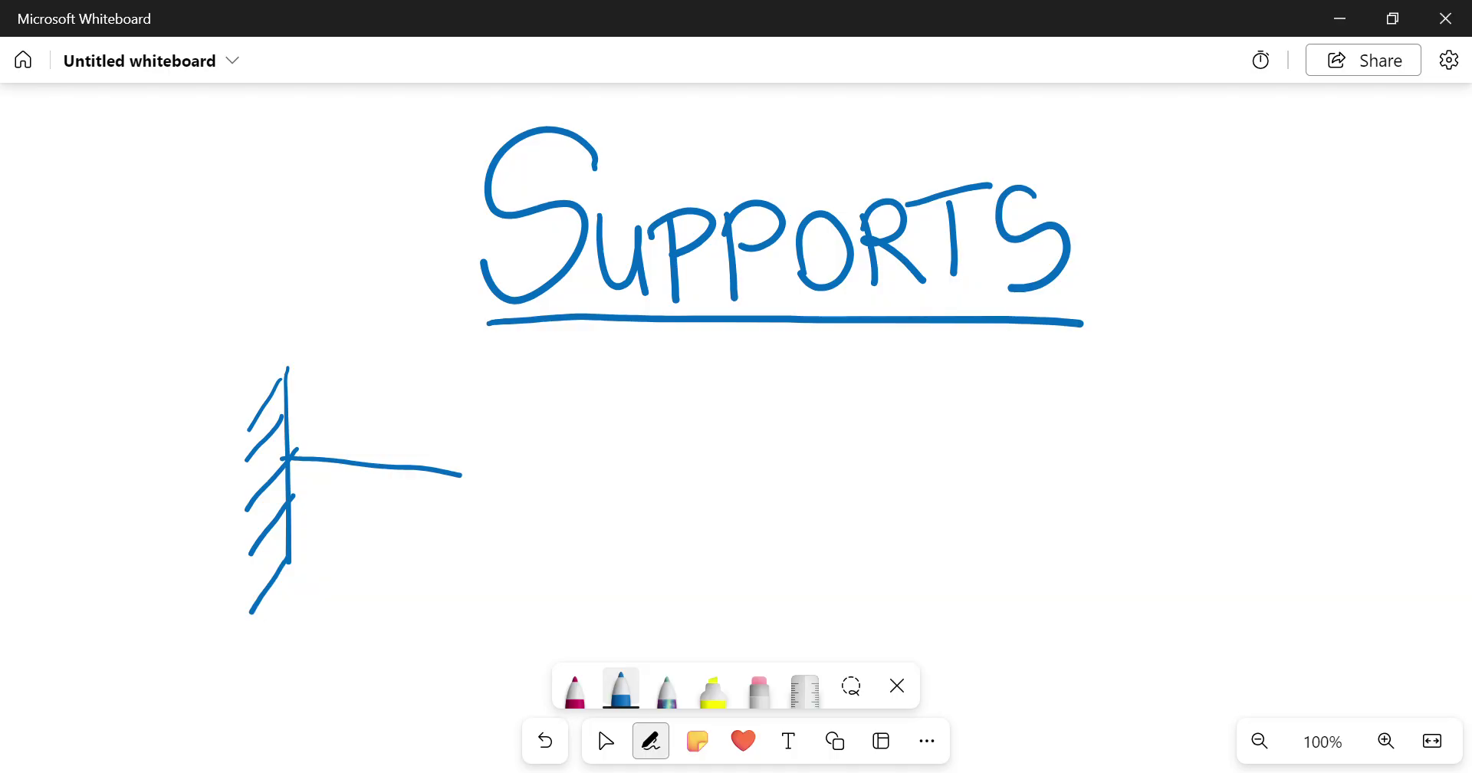
# - Draw the fixed support's rightward, upward and curved moment reaction arrows
pyautogui.moveTo(596, 469)
pyautogui.mouseDown()
pyautogui.moveTo(716, 463)
pyautogui.moveTo(693, 486)
pyautogui.mouseUp()
pyautogui.moveTo(798, 405)
pyautogui.mouseDown()
pyautogui.moveTo(804, 483)
pyautogui.moveTo(823, 424)
pyautogui.mouseUp()
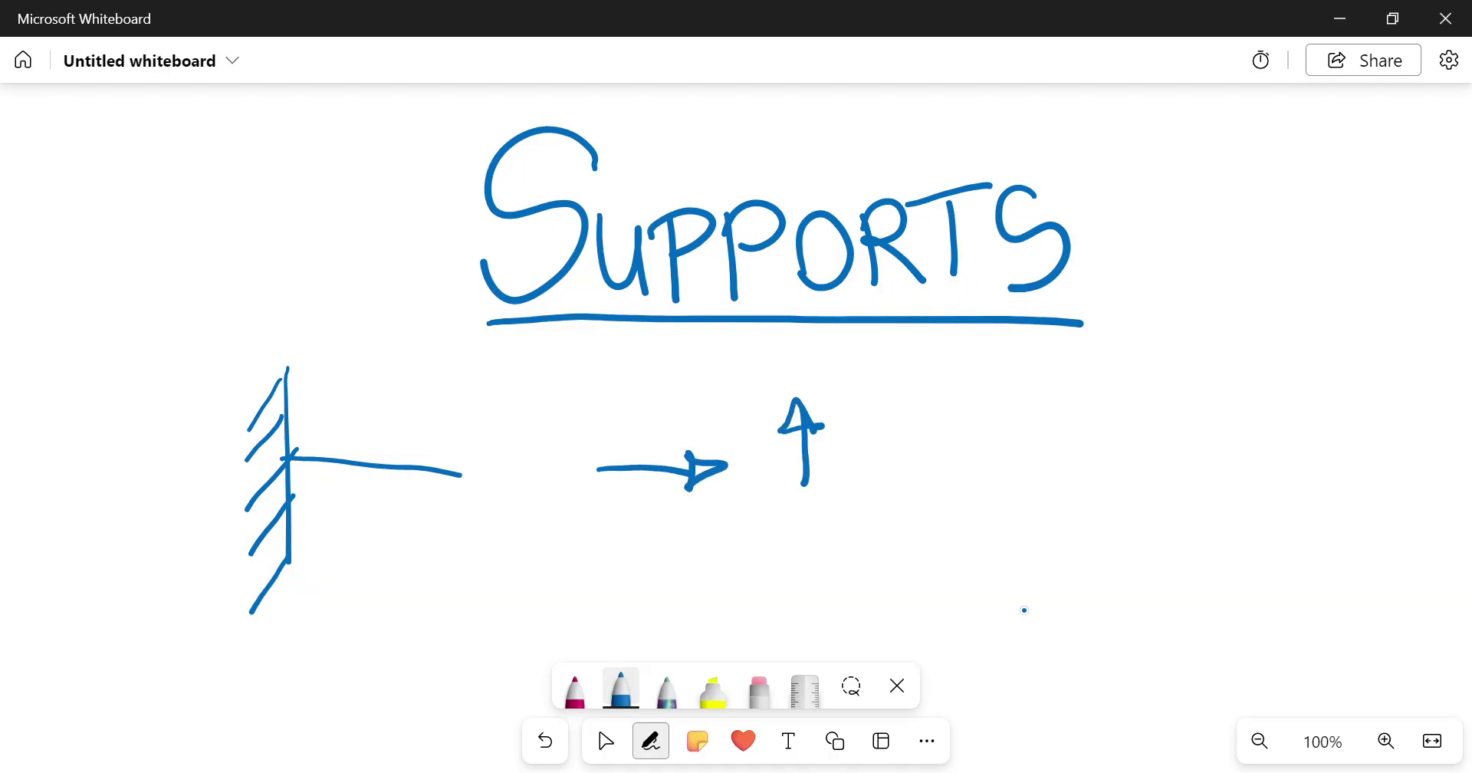
pyautogui.moveTo(948, 495)
pyautogui.mouseDown()
pyautogui.moveTo(886, 403)
pyautogui.moveTo(880, 430)
pyautogui.mouseUp()
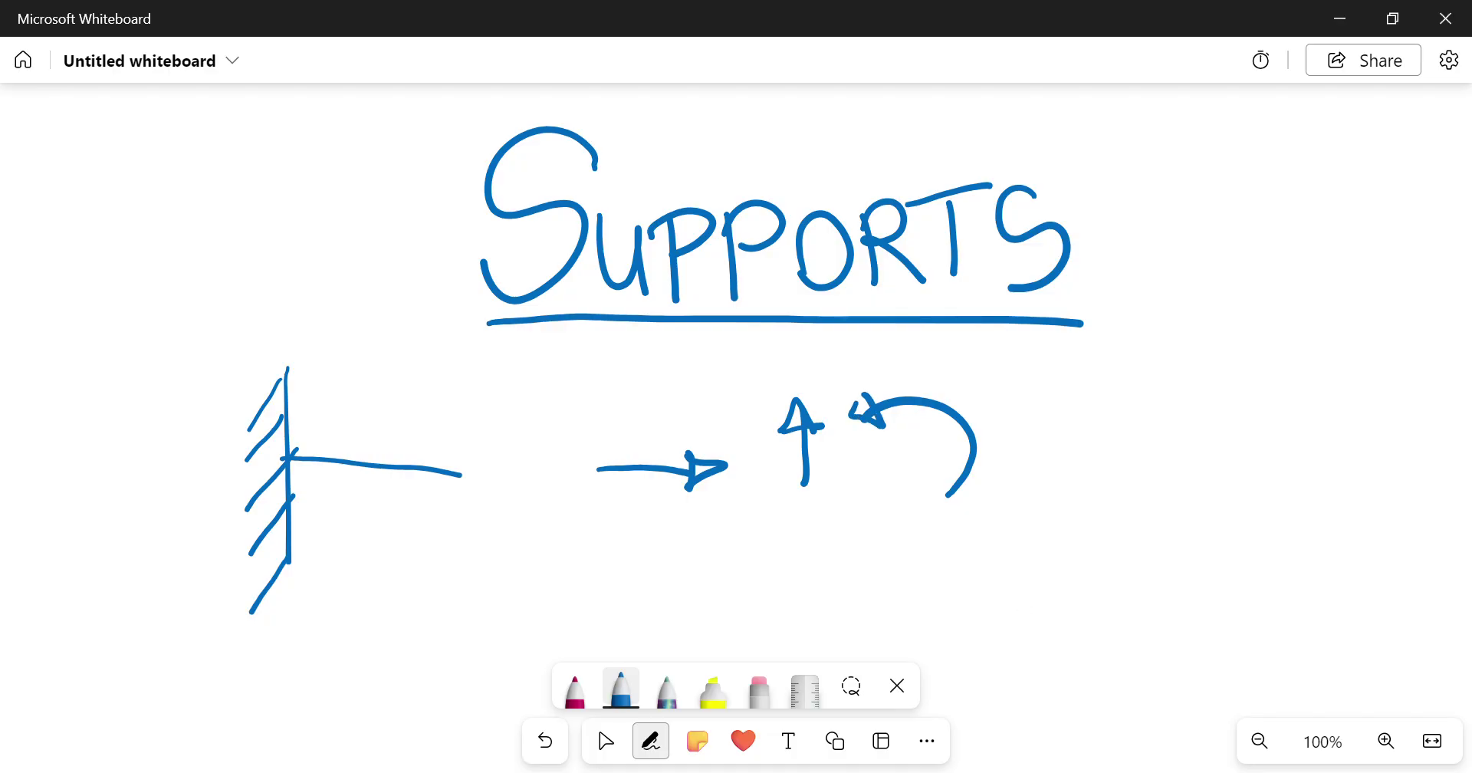
# - Draw a hatched triangle pinned support below the fixed support
pyautogui.scroll(-2, 1022, 608)
pyautogui.click(605, 741)
pyautogui.scroll(-1, 596, 721)
pyautogui.click(651, 741)
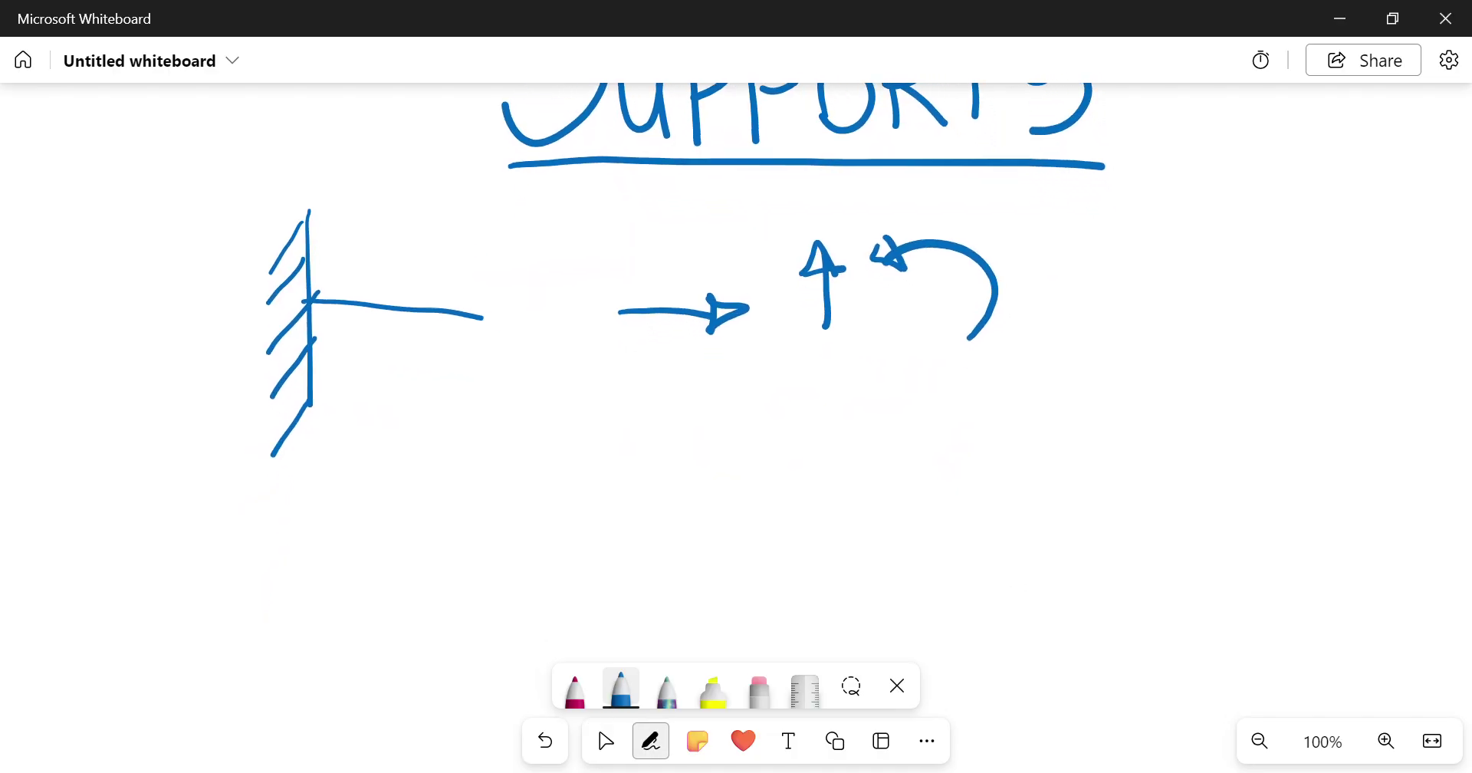
pyautogui.scroll(-1, 1026, 608)
pyautogui.moveTo(393, 407)
pyautogui.mouseDown()
pyautogui.moveTo(318, 507)
pyautogui.moveTo(436, 491)
pyautogui.moveTo(442, 508)
pyautogui.mouseUp()
pyautogui.moveTo(301, 510)
pyautogui.mouseDown()
pyautogui.moveTo(463, 521)
pyautogui.moveTo(307, 540)
pyautogui.moveTo(334, 543)
pyautogui.mouseUp()
pyautogui.moveTo(378, 518)
pyautogui.mouseDown()
pyautogui.moveTo(364, 543)
pyautogui.moveTo(384, 550)
pyautogui.mouseUp()
pyautogui.moveTo(426, 522)
pyautogui.mouseDown()
pyautogui.moveTo(409, 550)
pyautogui.moveTo(449, 539)
pyautogui.mouseUp()
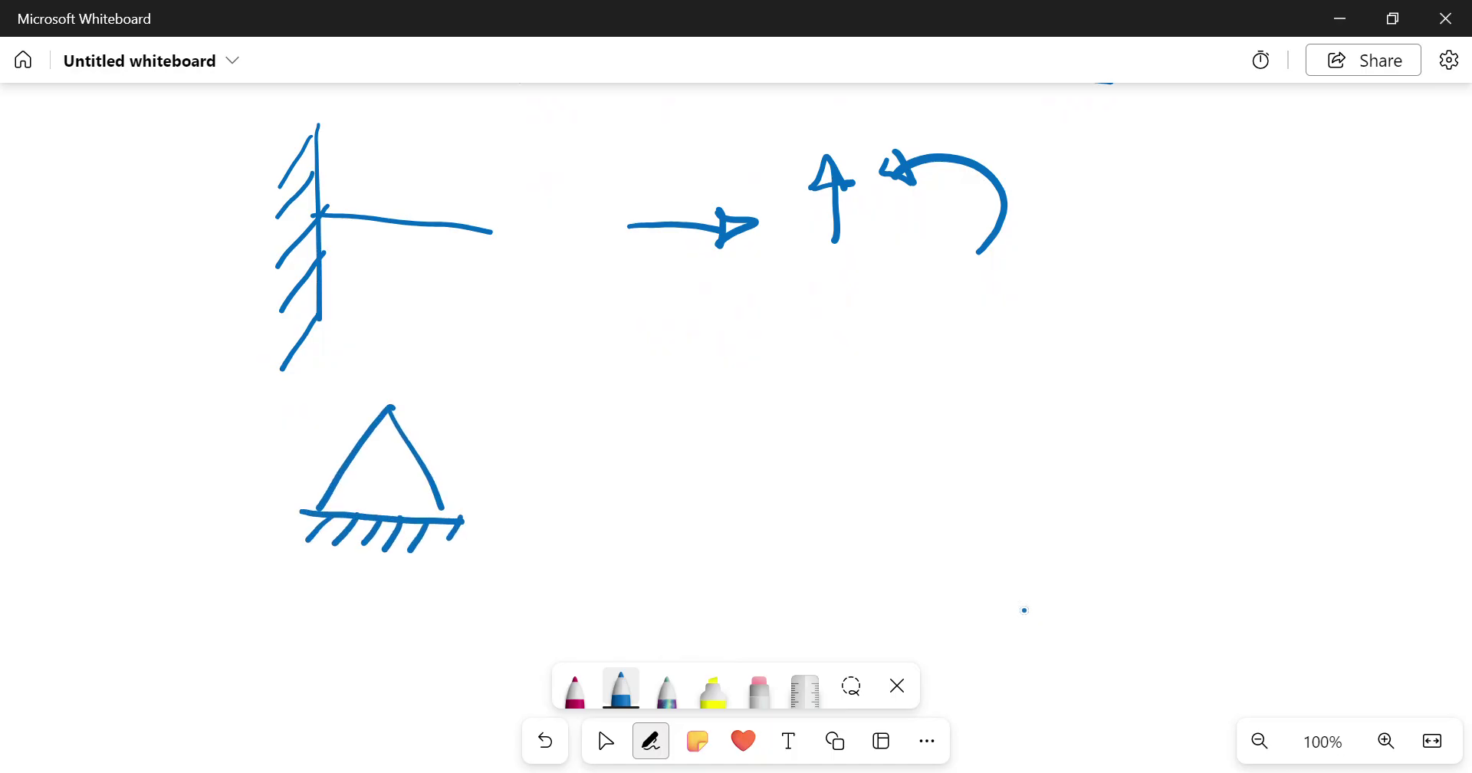
# - Mark the pinned support with a star and add its rightward and upward reactions
pyautogui.moveTo(170, 452); pyautogui.dragTo(228, 454)
pyautogui.moveTo(190, 442)
pyautogui.mouseDown()
pyautogui.moveTo(189, 481)
pyautogui.moveTo(211, 465)
pyautogui.moveTo(175, 486)
pyautogui.mouseUp()
pyautogui.moveTo(606, 460); pyautogui.dragTo(747, 461)
pyautogui.moveTo(727, 440); pyautogui.dragTo(716, 486)
pyautogui.moveTo(728, 445)
pyautogui.mouseDown()
pyautogui.moveTo(723, 485)
pyautogui.moveTo(759, 464)
pyautogui.moveTo(719, 483)
pyautogui.mouseUp()
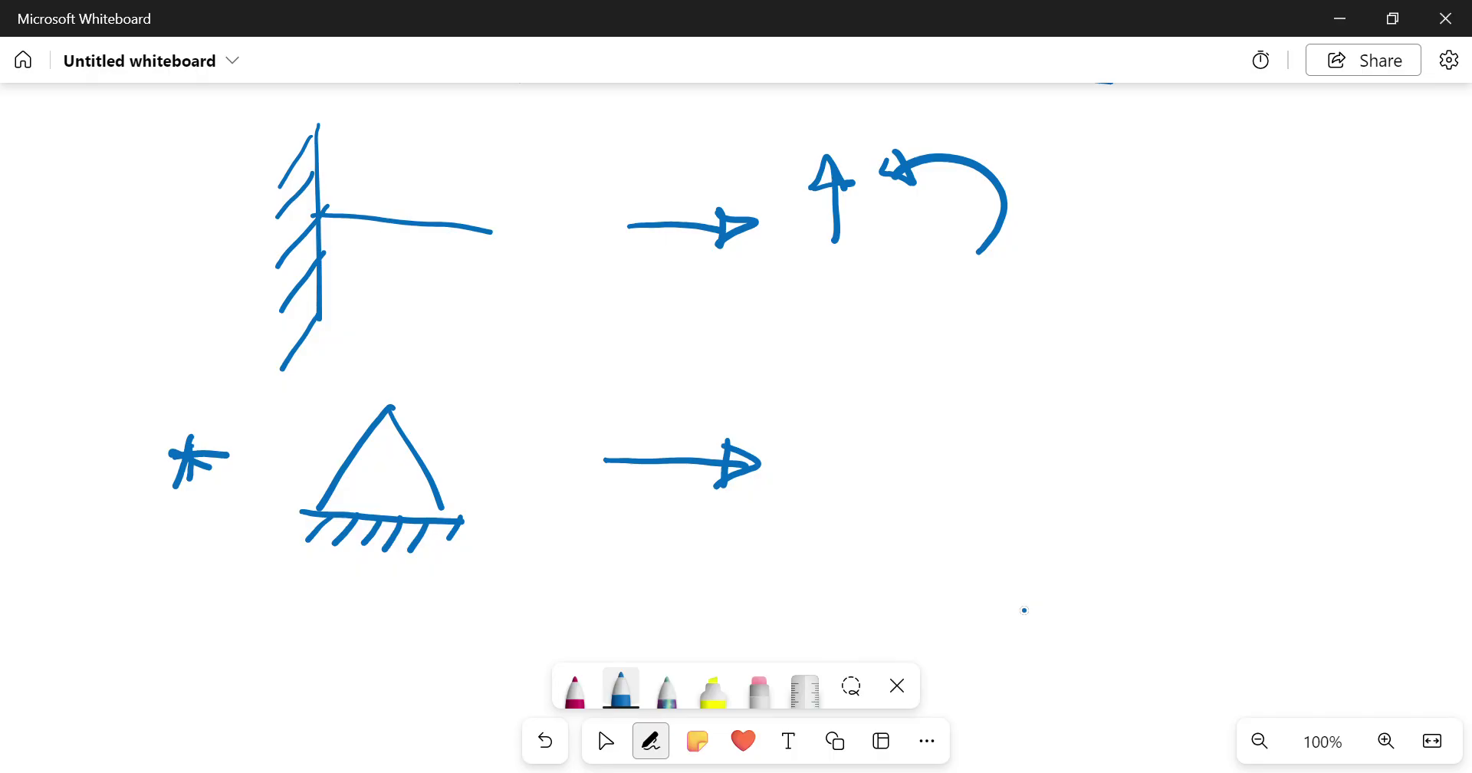
pyautogui.moveTo(922, 398)
pyautogui.mouseDown()
pyautogui.moveTo(917, 537)
pyautogui.moveTo(881, 438)
pyautogui.mouseUp()
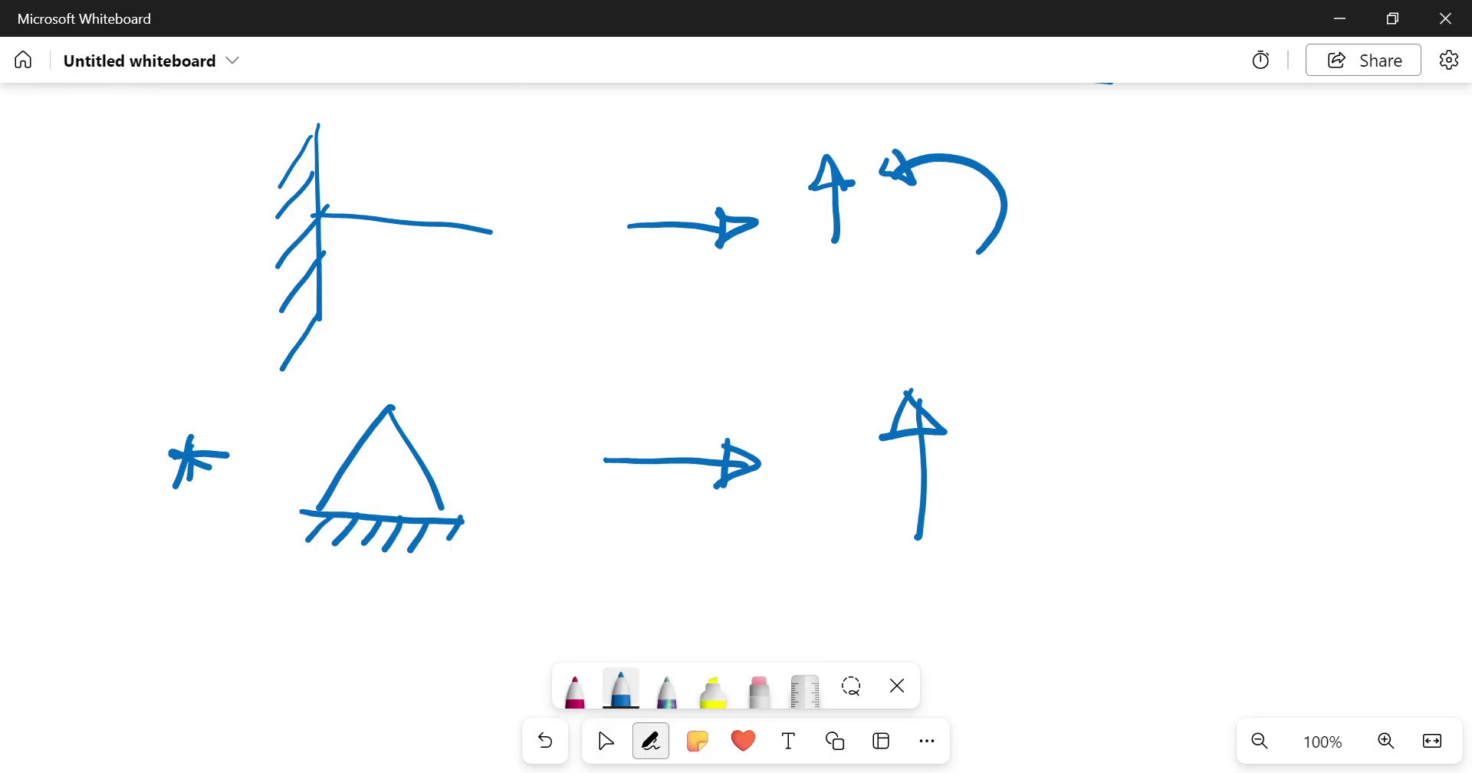
# - Draw a star-marked roller support: circle, inner circle and hatched ground line
pyautogui.scroll(-5, 736, 383)
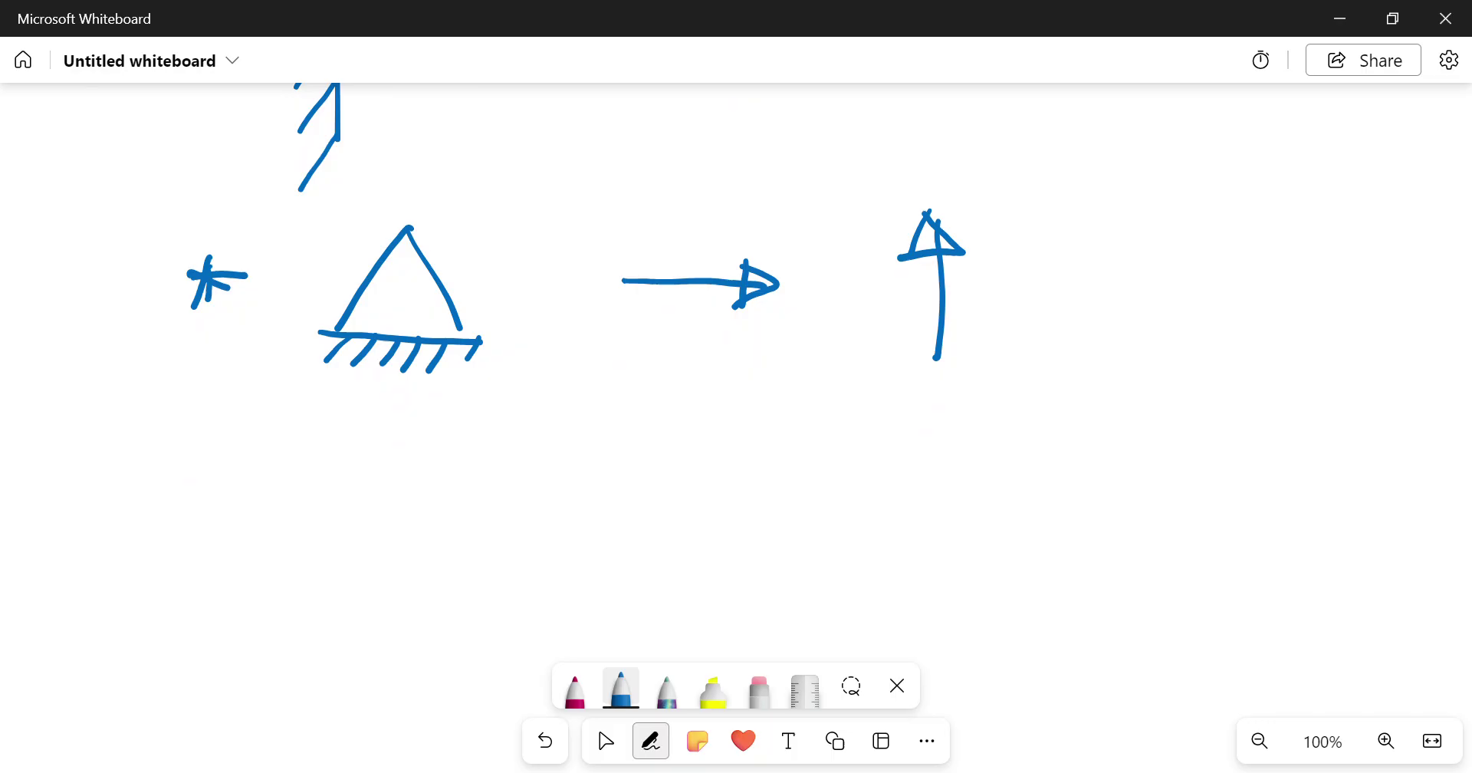
pyautogui.moveTo(161, 507)
pyautogui.mouseDown()
pyautogui.moveTo(206, 511)
pyautogui.moveTo(176, 540)
pyautogui.mouseUp()
pyautogui.moveTo(437, 435)
pyautogui.mouseDown()
pyautogui.moveTo(379, 528)
pyautogui.moveTo(439, 441)
pyautogui.mouseUp()
pyautogui.moveTo(490, 532); pyautogui.dragTo(303, 519)
pyautogui.moveTo(331, 521)
pyautogui.mouseDown()
pyautogui.moveTo(308, 550)
pyautogui.moveTo(342, 554)
pyautogui.mouseUp()
pyautogui.moveTo(390, 527)
pyautogui.mouseDown()
pyautogui.moveTo(373, 554)
pyautogui.moveTo(403, 552)
pyautogui.mouseUp()
pyautogui.moveTo(458, 525); pyautogui.dragTo(441, 559)
pyautogui.moveTo(490, 531); pyautogui.dragTo(475, 562)
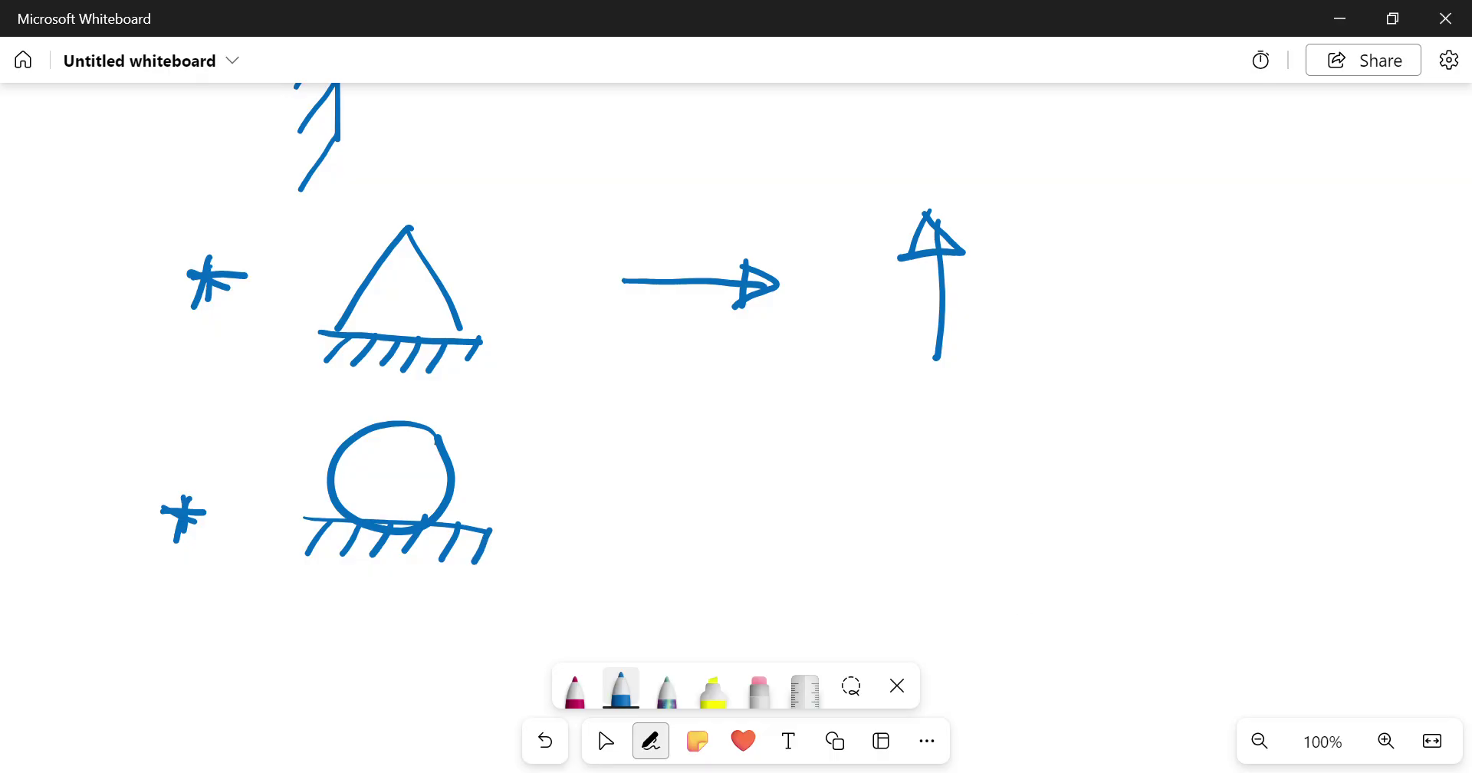
pyautogui.moveTo(389, 450)
pyautogui.mouseDown()
pyautogui.moveTo(417, 477)
pyautogui.moveTo(373, 457)
pyautogui.mouseUp()
# - Add a magenta rightward arrow and a blue upward reaction arrow beside the roller
pyautogui.click(574, 690)
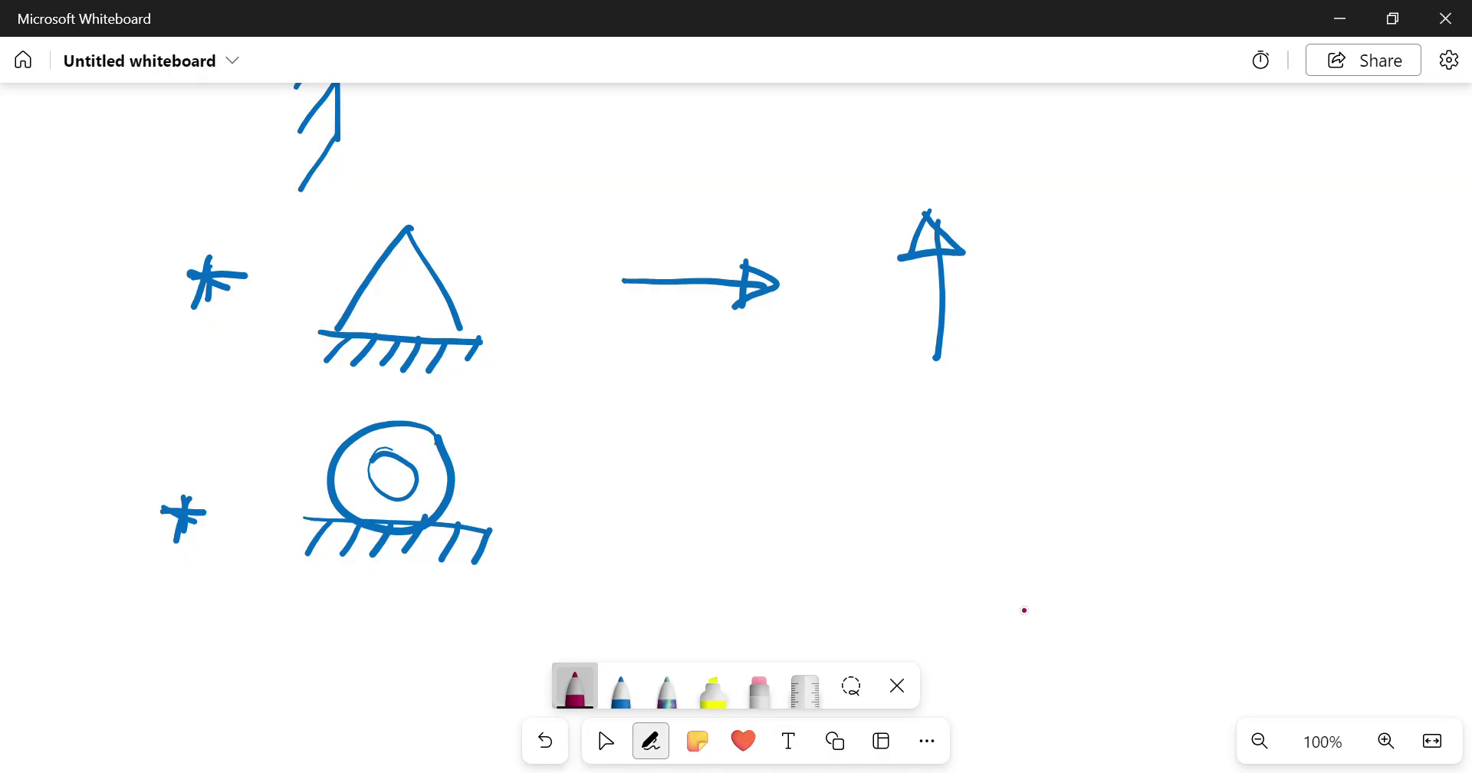
pyautogui.moveTo(579, 492)
pyautogui.mouseDown()
pyautogui.moveTo(720, 487)
pyautogui.moveTo(707, 519)
pyautogui.mouseUp()
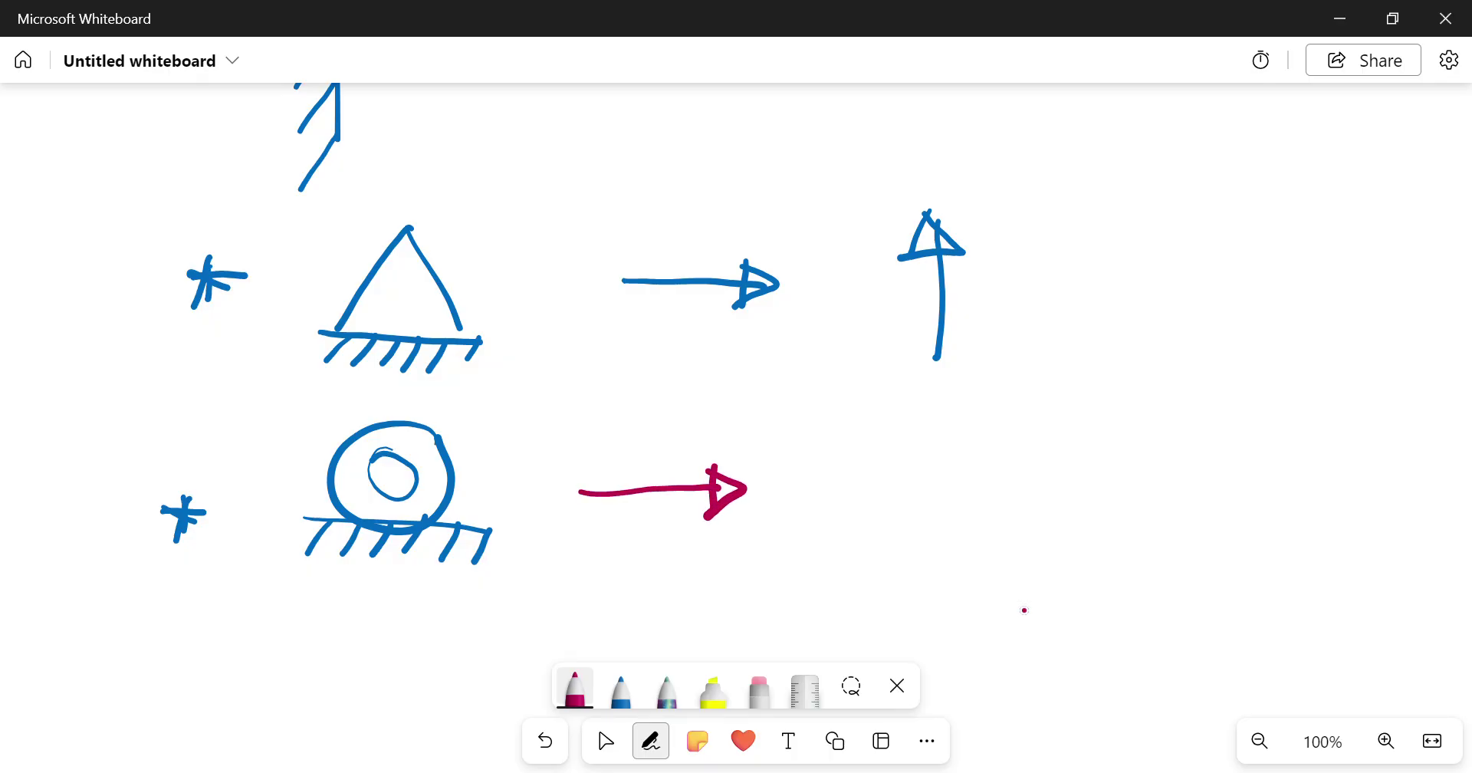
pyautogui.click(621, 690)
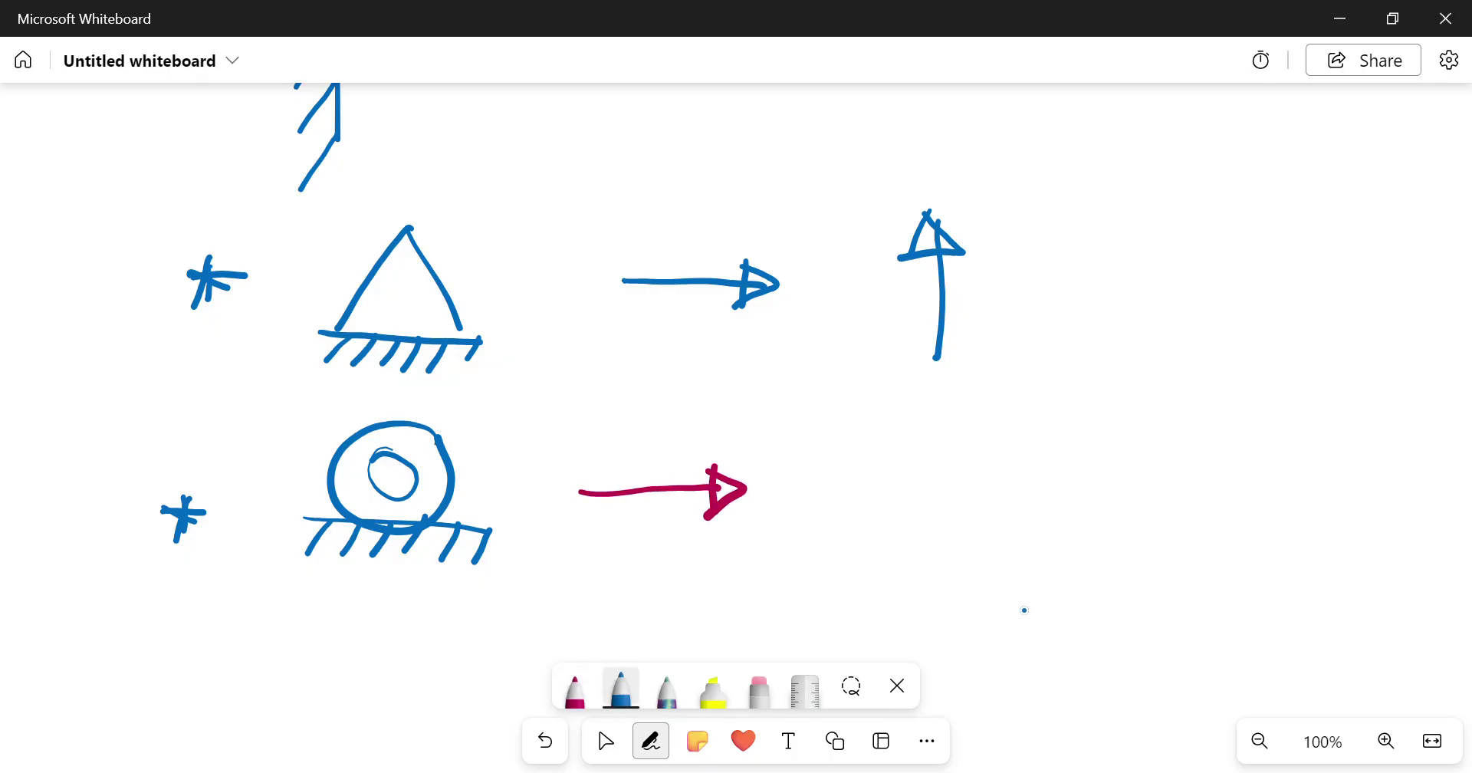
pyautogui.moveTo(893, 459); pyautogui.dragTo(890, 537)
pyautogui.moveTo(894, 431)
pyautogui.mouseDown()
pyautogui.moveTo(871, 477)
pyautogui.moveTo(894, 432)
pyautogui.mouseUp()
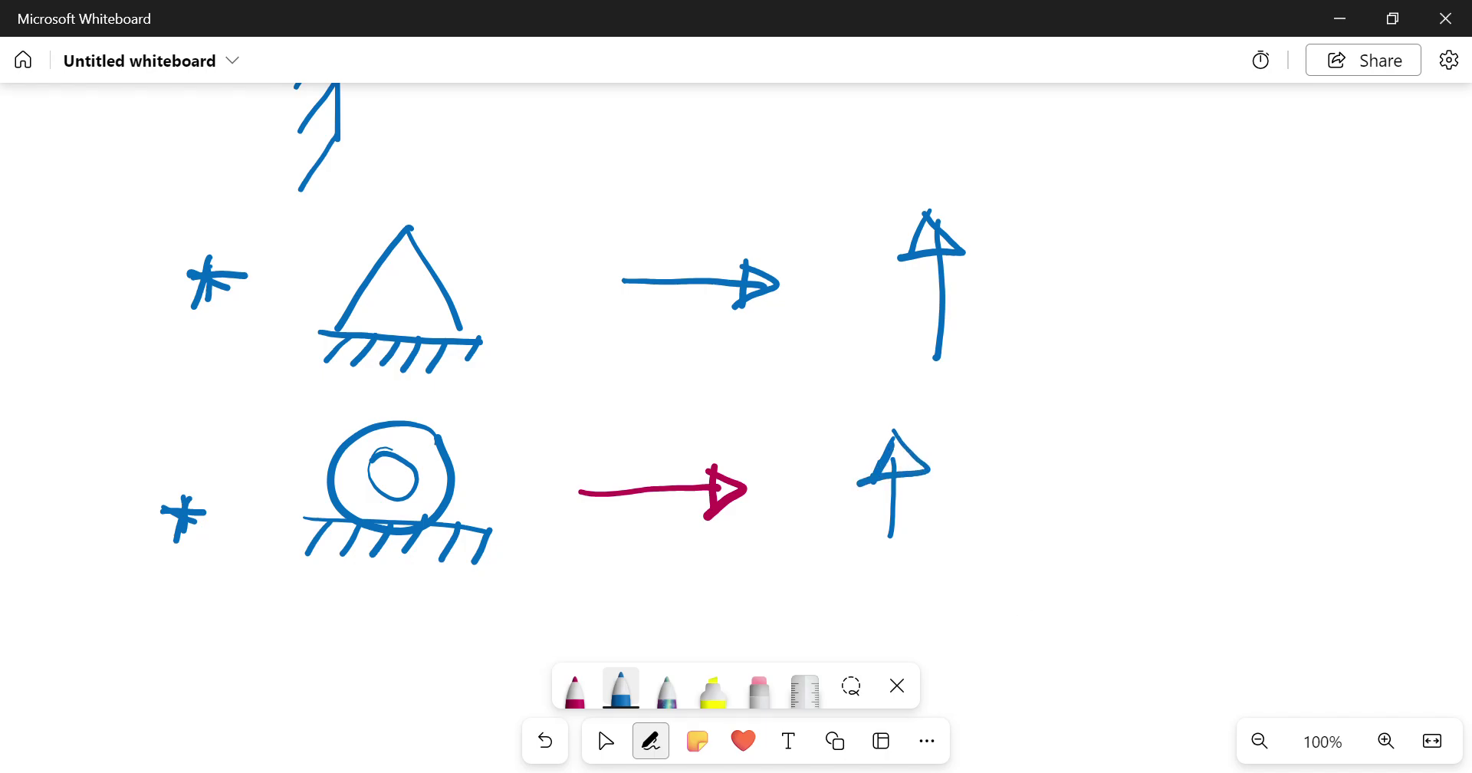
# - Zoom out to 81% and draw a long beam with a hatched triangle support at its left end
pyautogui.click(597, 724)
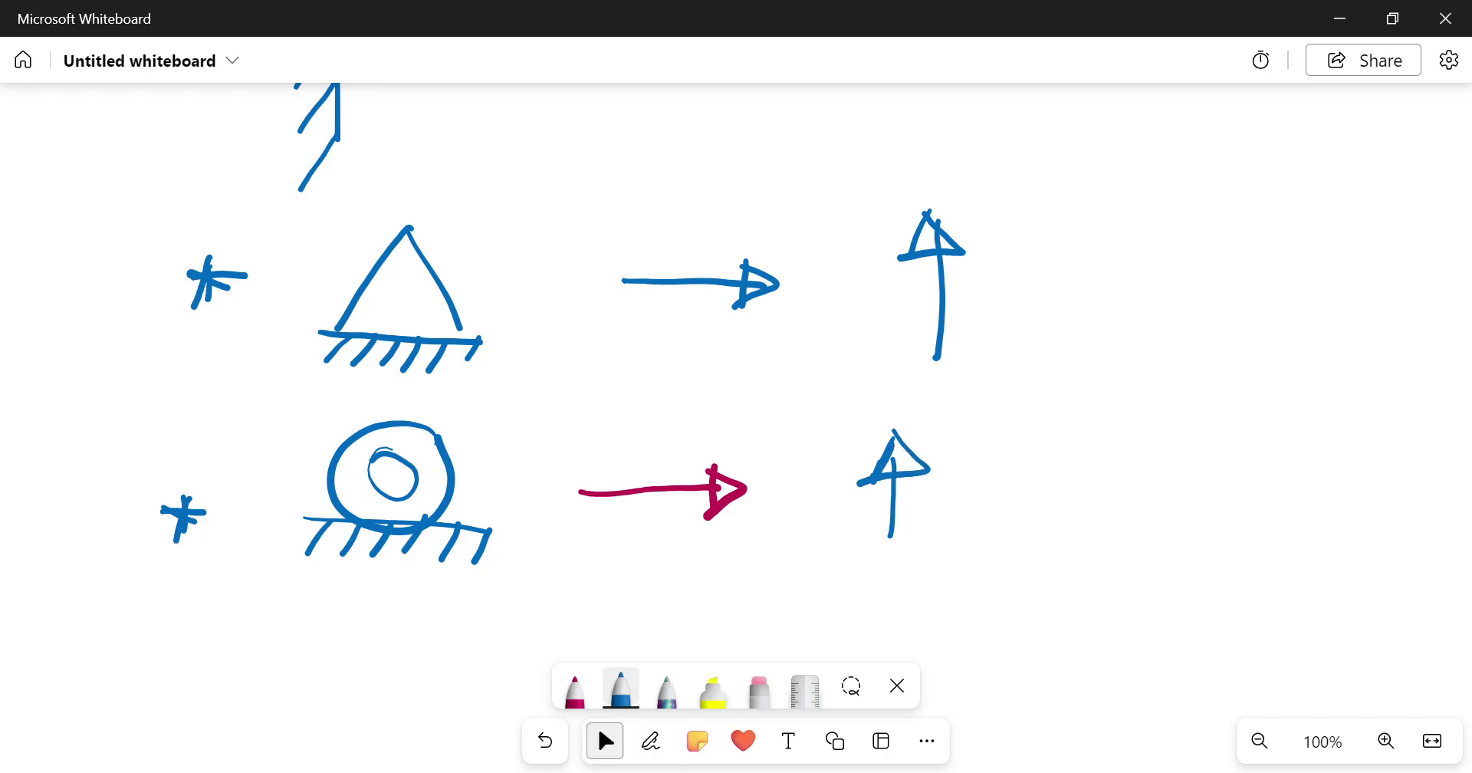
pyautogui.hscroll(5, 597, 720)
pyautogui.scroll(2, 597, 721)
pyautogui.scroll(-2, 597, 721)
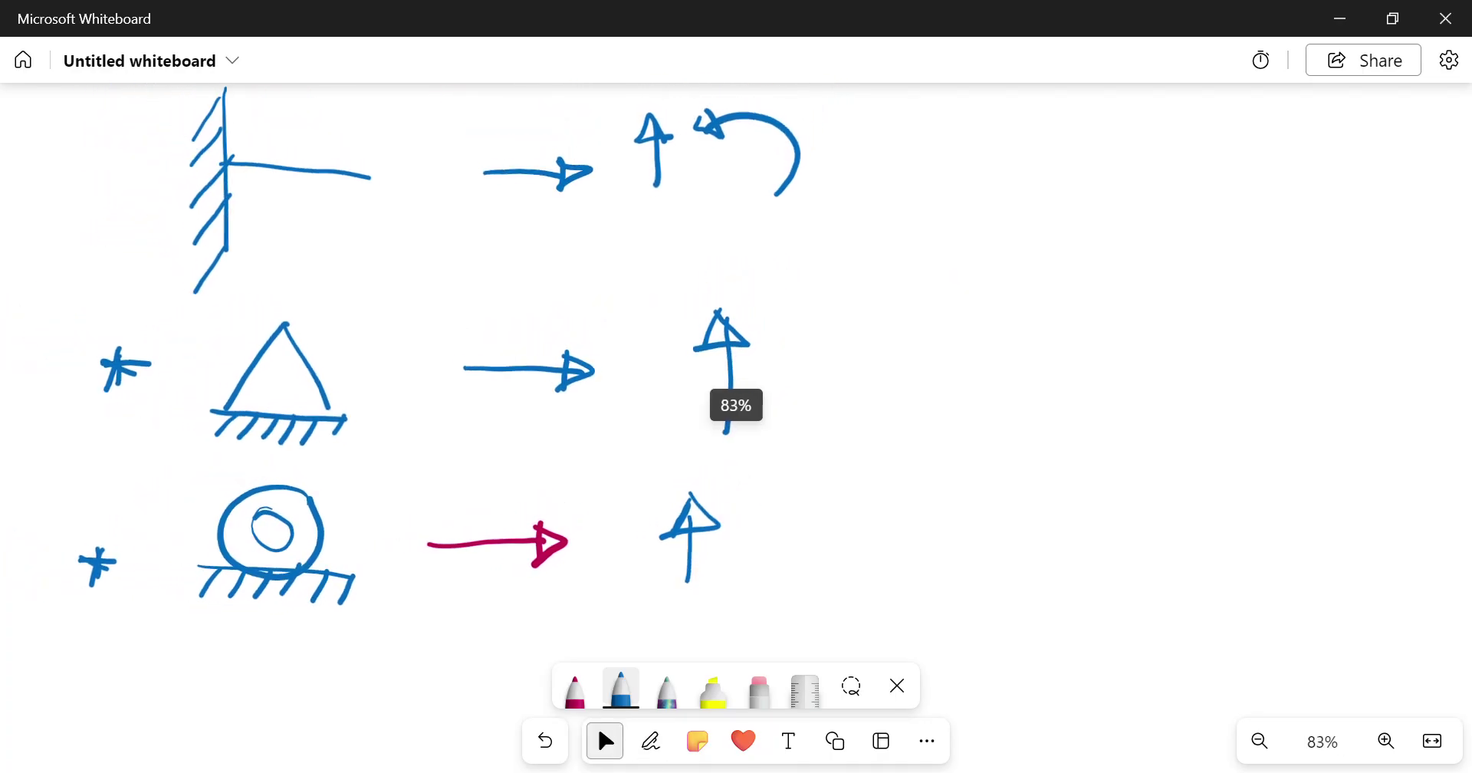
pyautogui.click(651, 741)
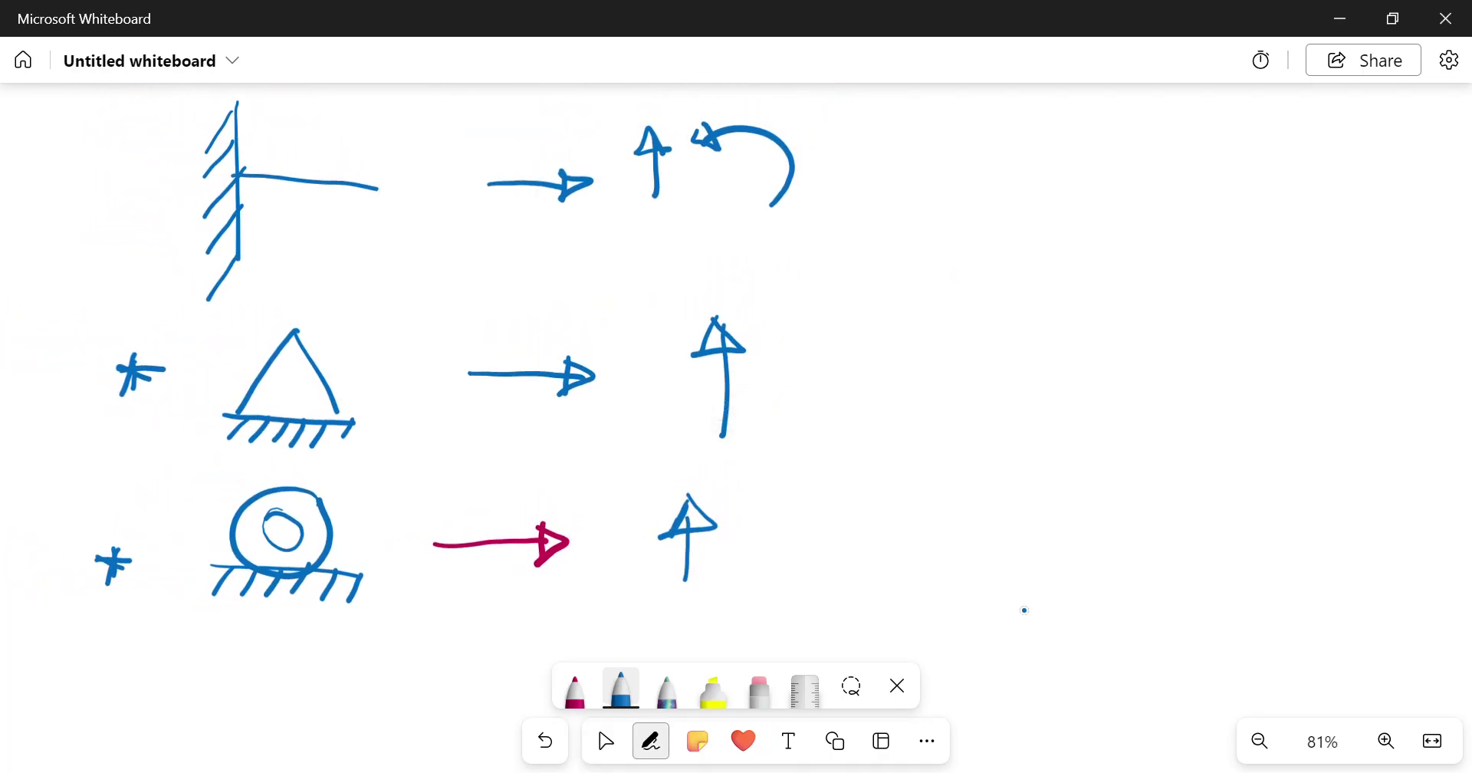
pyautogui.moveTo(886, 360); pyautogui.dragTo(1256, 350)
pyautogui.moveTo(889, 358)
pyautogui.mouseDown()
pyautogui.moveTo(863, 380)
pyautogui.moveTo(911, 395)
pyautogui.moveTo(862, 403)
pyautogui.mouseUp()
pyautogui.moveTo(887, 387)
pyautogui.mouseDown()
pyautogui.moveTo(875, 401)
pyautogui.moveTo(891, 403)
pyautogui.mouseUp()
pyautogui.moveTo(909, 393); pyautogui.dragTo(911, 404)
# - Draw the hatched triangle support at the beam's right end
pyautogui.moveTo(1255, 351)
pyautogui.mouseDown()
pyautogui.moveTo(1234, 377)
pyautogui.moveTo(1274, 377)
pyautogui.mouseUp()
pyautogui.moveTo(1229, 383); pyautogui.dragTo(1226, 399)
pyautogui.moveTo(1245, 384)
pyautogui.mouseDown()
pyautogui.moveTo(1236, 398)
pyautogui.moveTo(1252, 394)
pyautogui.mouseUp()
pyautogui.moveTo(1274, 378); pyautogui.dragTo(1267, 391)
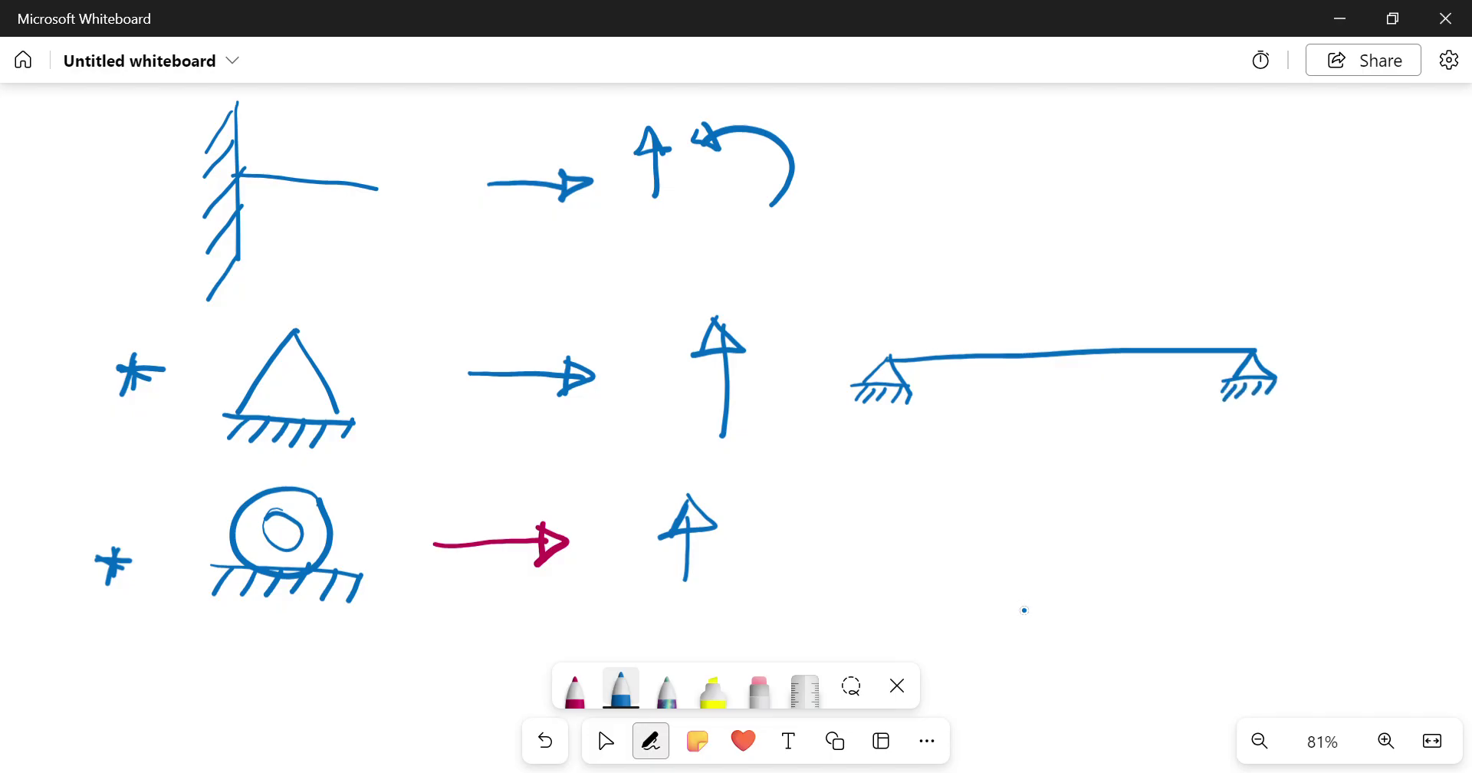
# - Add upward and horizontal reaction arrows at both supports, a wavy distributed load and an angled load
pyautogui.moveTo(891, 423)
pyautogui.mouseDown()
pyautogui.moveTo(886, 491)
pyautogui.moveTo(883, 431)
pyautogui.moveTo(905, 437)
pyautogui.mouseUp()
pyautogui.moveTo(1252, 427)
pyautogui.mouseDown()
pyautogui.moveTo(1258, 494)
pyautogui.moveTo(1252, 426)
pyautogui.moveTo(1266, 439)
pyautogui.mouseUp()
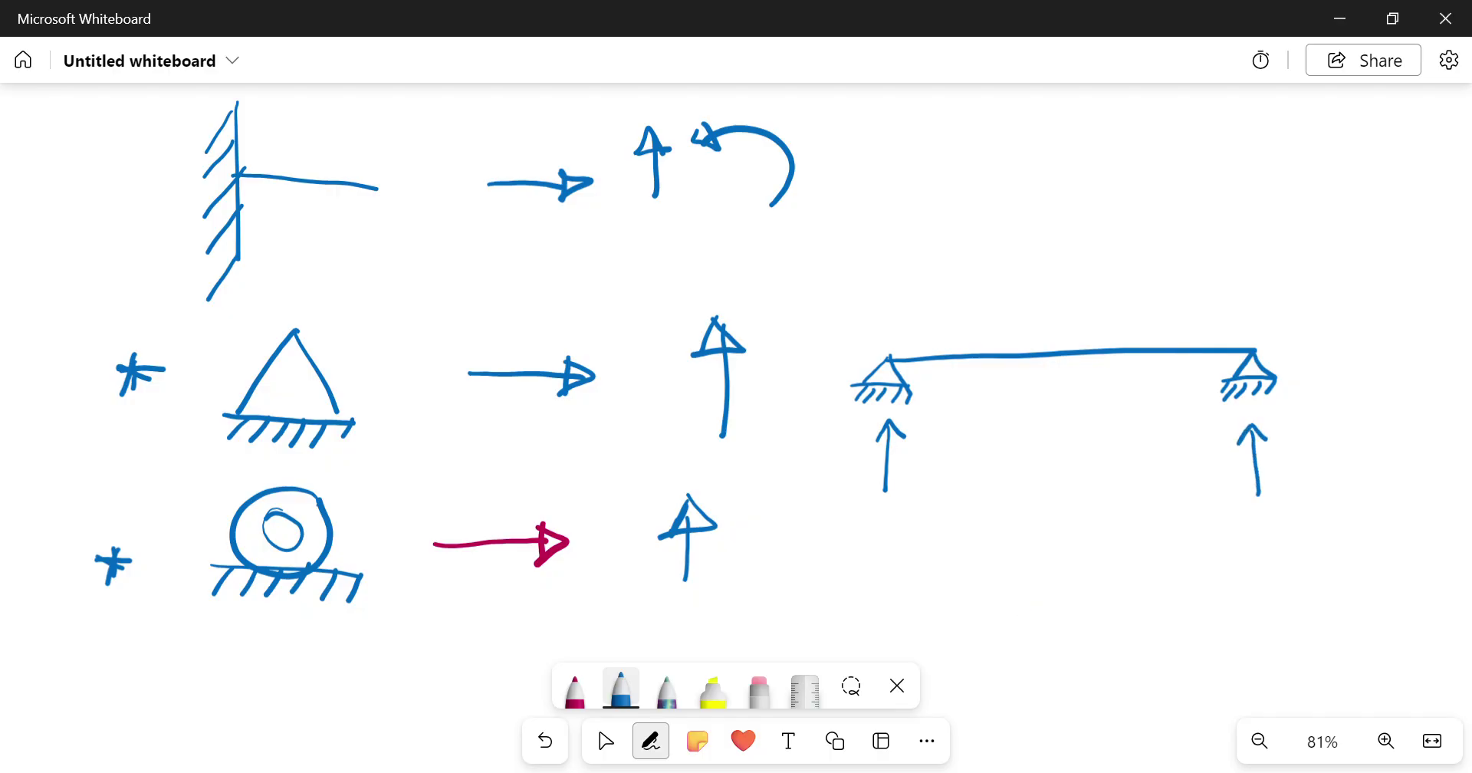
pyautogui.moveTo(758, 368)
pyautogui.mouseDown()
pyautogui.moveTo(853, 370)
pyautogui.moveTo(831, 384)
pyautogui.mouseUp()
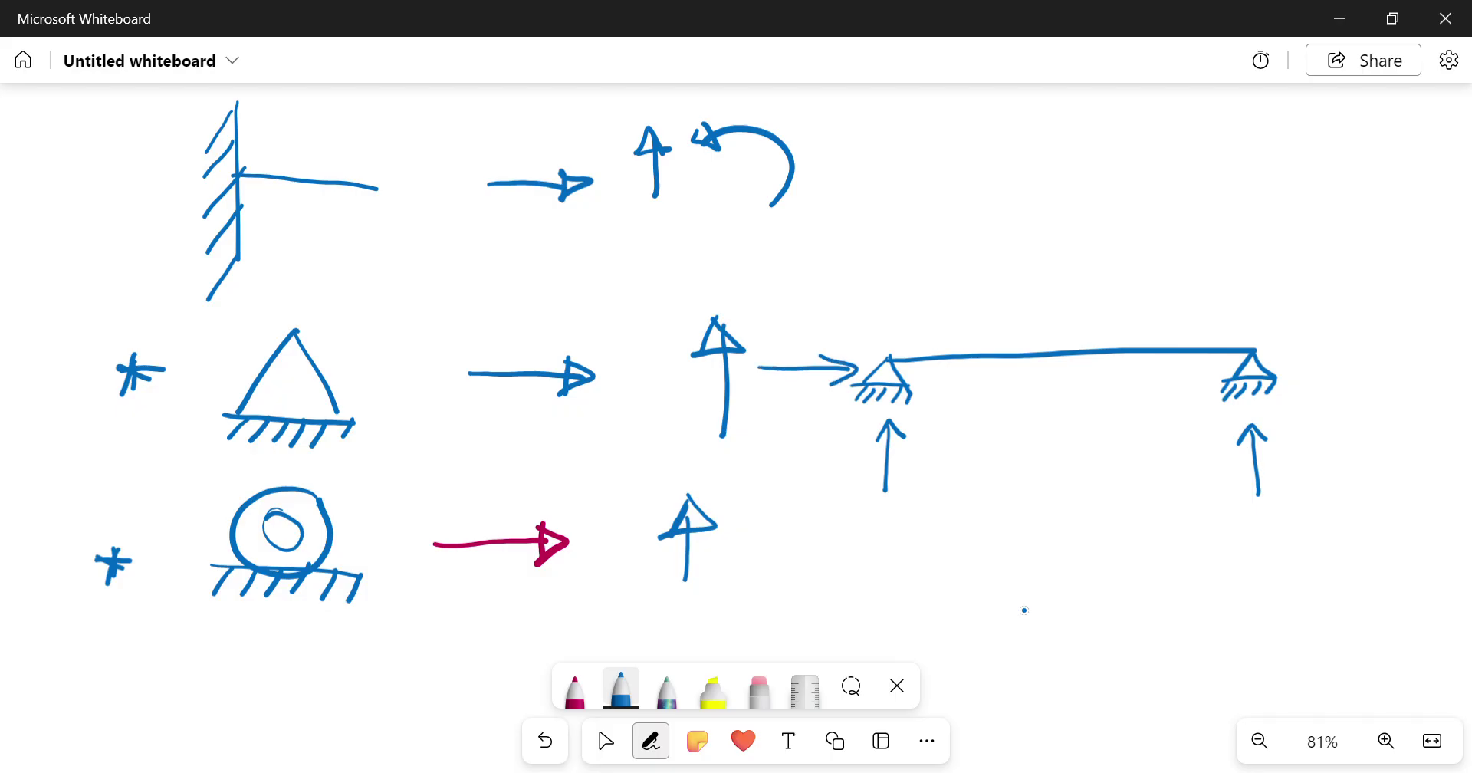
pyautogui.moveTo(1326, 357)
pyautogui.mouseDown()
pyautogui.moveTo(1422, 355)
pyautogui.moveTo(1349, 373)
pyautogui.mouseUp()
pyautogui.moveTo(888, 356); pyautogui.dragTo(1060, 349)
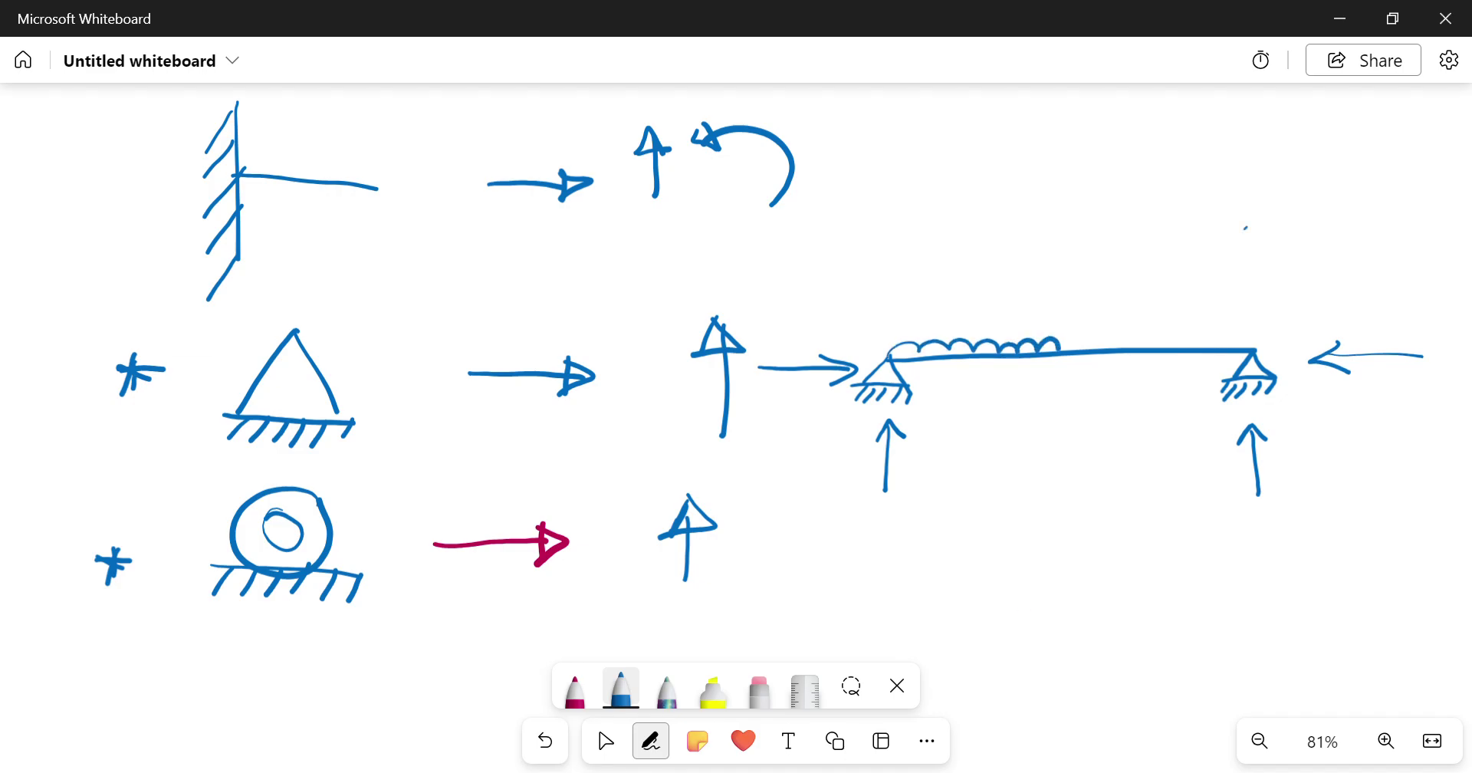
pyautogui.moveTo(1246, 227)
pyautogui.mouseDown()
pyautogui.moveTo(1134, 325)
pyautogui.moveTo(1166, 334)
pyautogui.mouseUp()
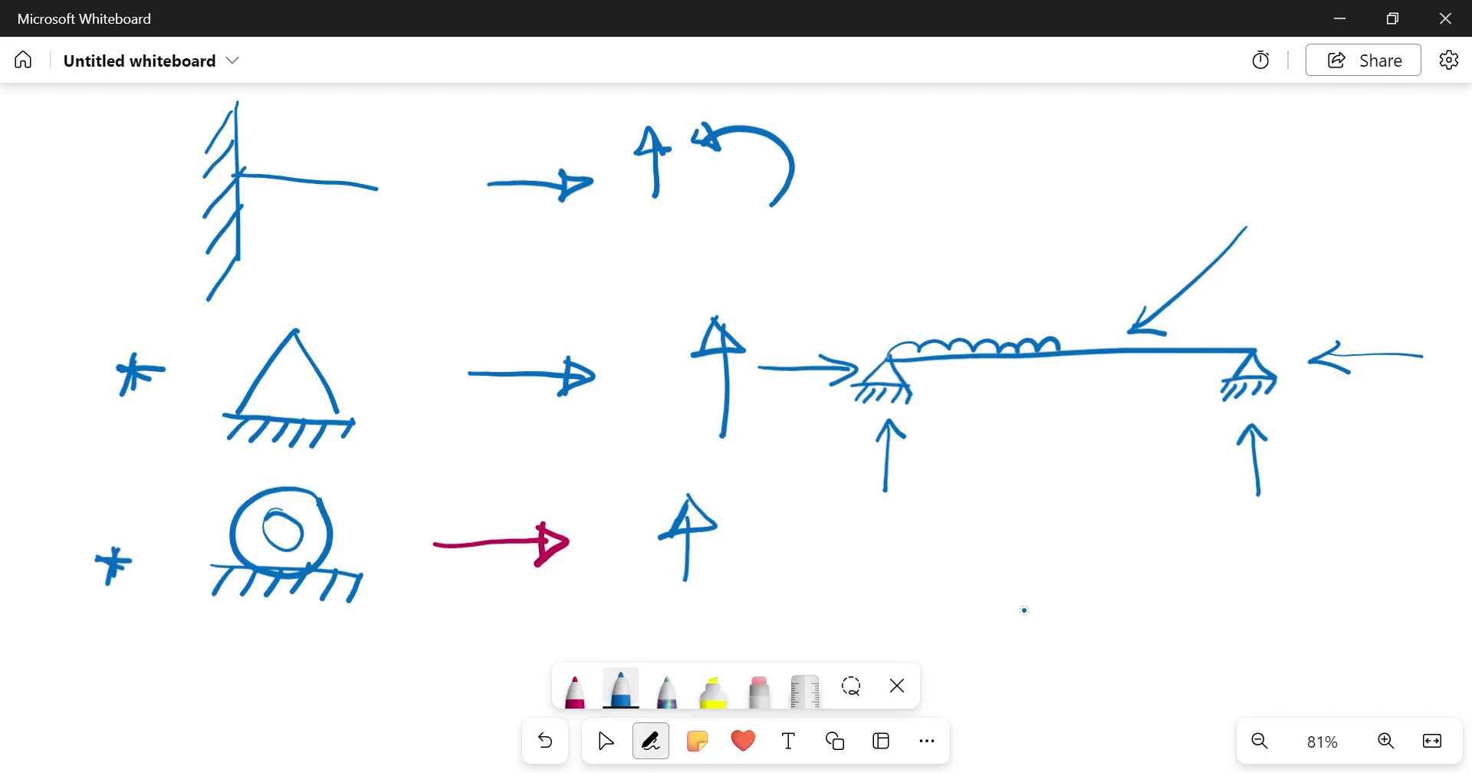
# - Annotate the angled load with 15 kN, a dotted reference line, angle θ and a cos note
pyautogui.moveTo(1160, 214); pyautogui.dragTo(1169, 269)
pyautogui.click(1196, 312)
pyautogui.click(1220, 311)
pyautogui.click(1244, 310)
pyautogui.moveTo(1189, 319); pyautogui.dragTo(1188, 320)
pyautogui.moveTo(1181, 327); pyautogui.dragTo(1194, 327)
pyautogui.moveTo(1188, 203); pyautogui.dragTo(1178, 225)
pyautogui.moveTo(1196, 227); pyautogui.dragTo(1215, 226)
pyautogui.moveTo(1261, 285); pyautogui.dragTo(1258, 305)
pyautogui.moveTo(1273, 297); pyautogui.dragTo(1279, 306)
pyautogui.click(1297, 299)
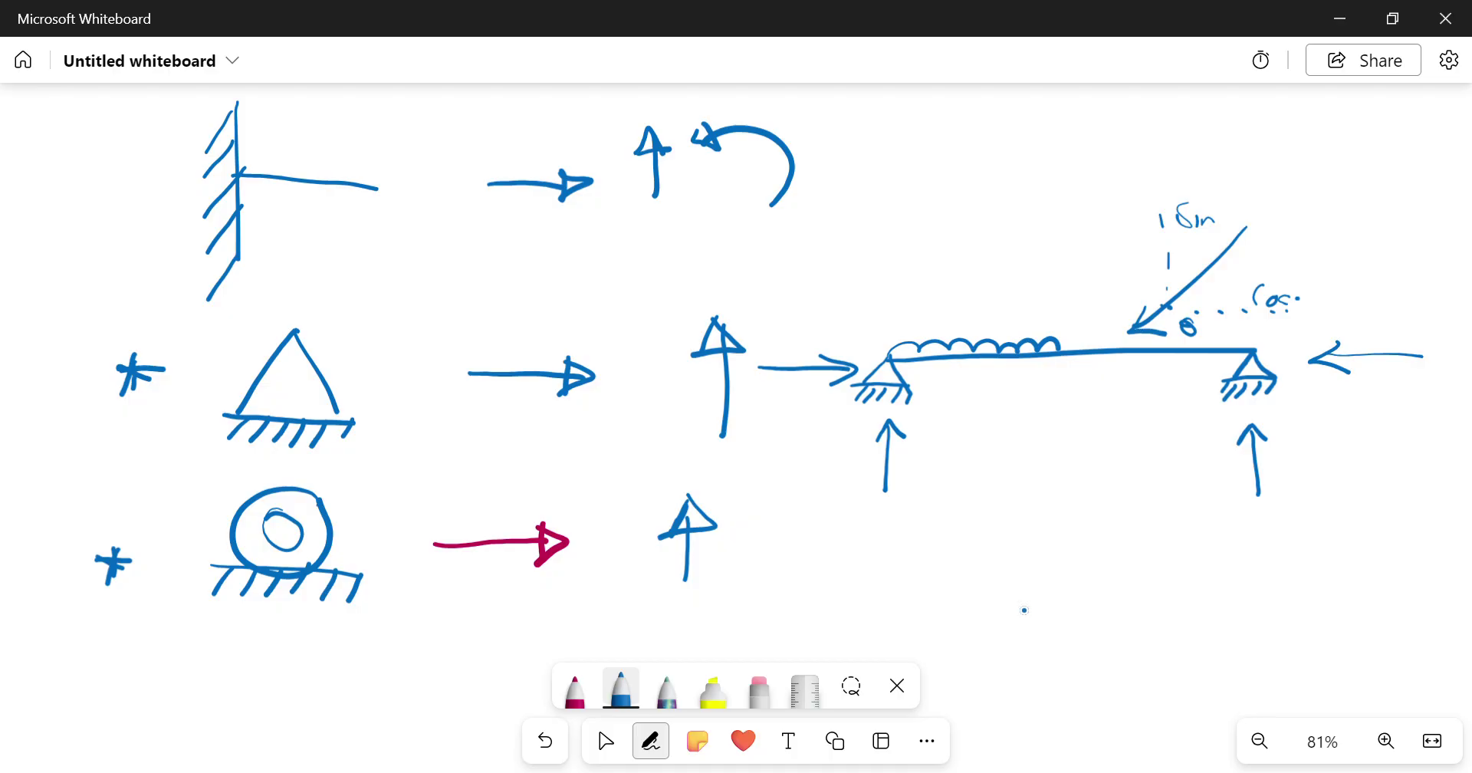
# - Label the left support's reactions RAV and RAH
pyautogui.moveTo(904, 465)
pyautogui.mouseDown()
pyautogui.moveTo(907, 502)
pyautogui.moveTo(947, 501)
pyautogui.mouseUp()
pyautogui.moveTo(955, 497)
pyautogui.mouseDown()
pyautogui.moveTo(964, 514)
pyautogui.moveTo(972, 487)
pyautogui.mouseUp()
pyautogui.moveTo(765, 310)
pyautogui.mouseDown()
pyautogui.moveTo(769, 338)
pyautogui.moveTo(792, 342)
pyautogui.mouseUp()
pyautogui.moveTo(792, 332)
pyautogui.mouseDown()
pyautogui.moveTo(804, 316)
pyautogui.moveTo(809, 354)
pyautogui.mouseUp()
pyautogui.moveTo(813, 335); pyautogui.dragTo(822, 353)
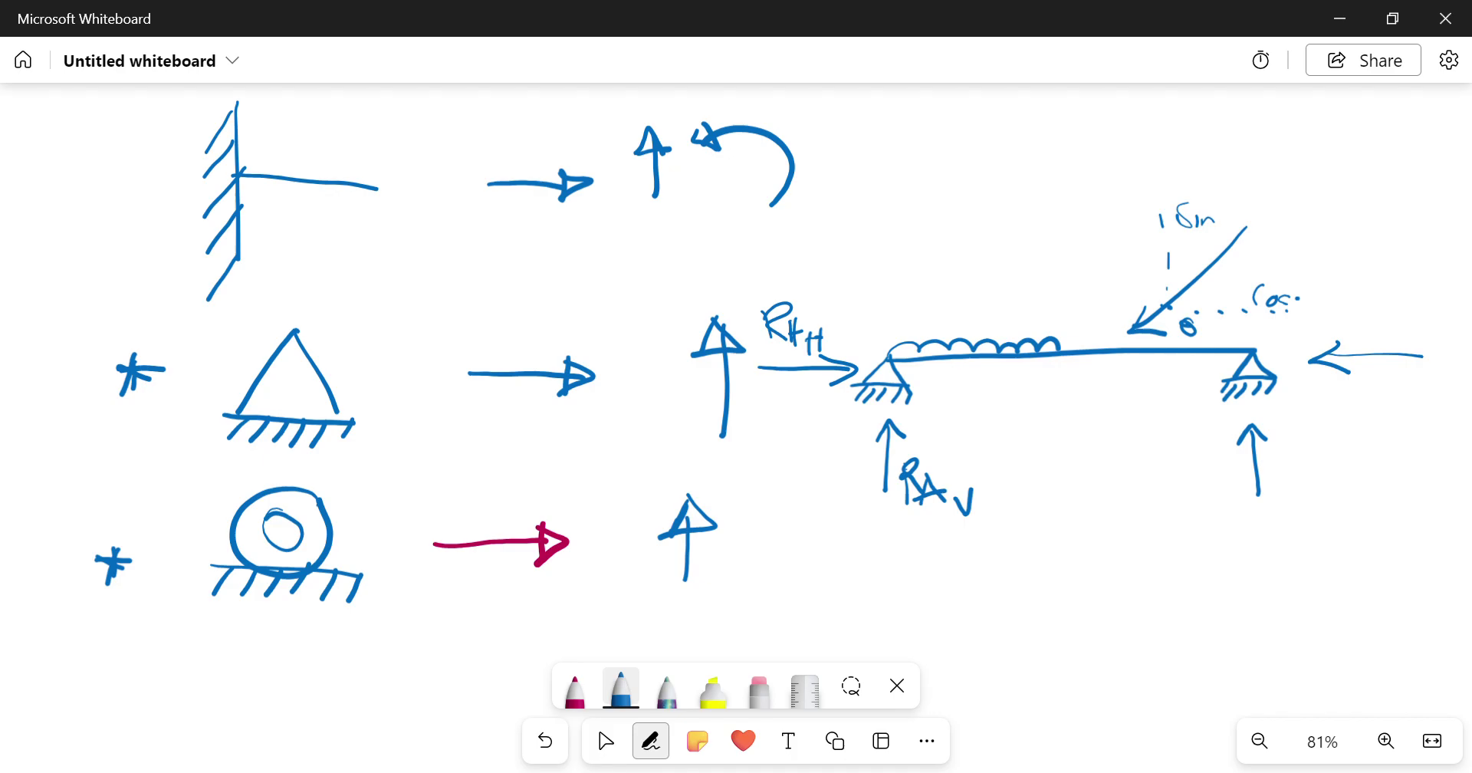
# - Label the right support's vertical reaction RBV and begin the RBH label
pyautogui.moveTo(1278, 446); pyautogui.dragTo(1279, 494)
pyautogui.moveTo(1276, 448); pyautogui.dragTo(1307, 498)
pyautogui.moveTo(1306, 470); pyautogui.dragTo(1313, 498)
pyautogui.moveTo(1327, 477)
pyautogui.mouseDown()
pyautogui.moveTo(1334, 497)
pyautogui.moveTo(1340, 473)
pyautogui.mouseUp()
pyautogui.moveTo(1359, 301)
pyautogui.mouseDown()
pyautogui.moveTo(1354, 337)
pyautogui.moveTo(1391, 343)
pyautogui.mouseUp()
pyautogui.moveTo(1388, 320)
pyautogui.mouseDown()
pyautogui.moveTo(1403, 327)
pyautogui.moveTo(1394, 342)
pyautogui.moveTo(1423, 332)
pyautogui.mouseUp()
# - Complete the RBH label and circle RAH and RBH in pink
pyautogui.moveTo(1420, 322); pyautogui.dragTo(1423, 346)
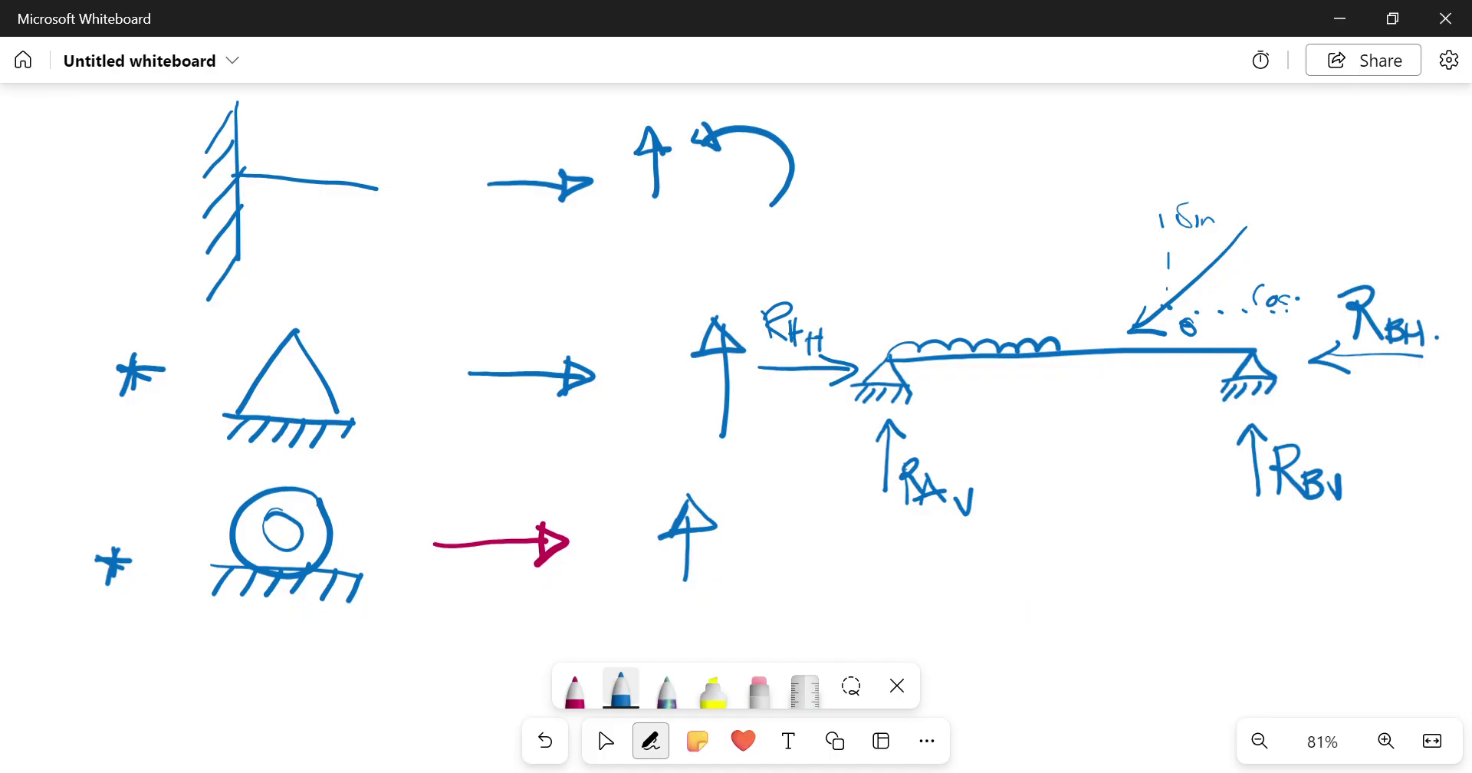
pyautogui.click(575, 690)
pyautogui.moveTo(767, 284); pyautogui.dragTo(747, 310)
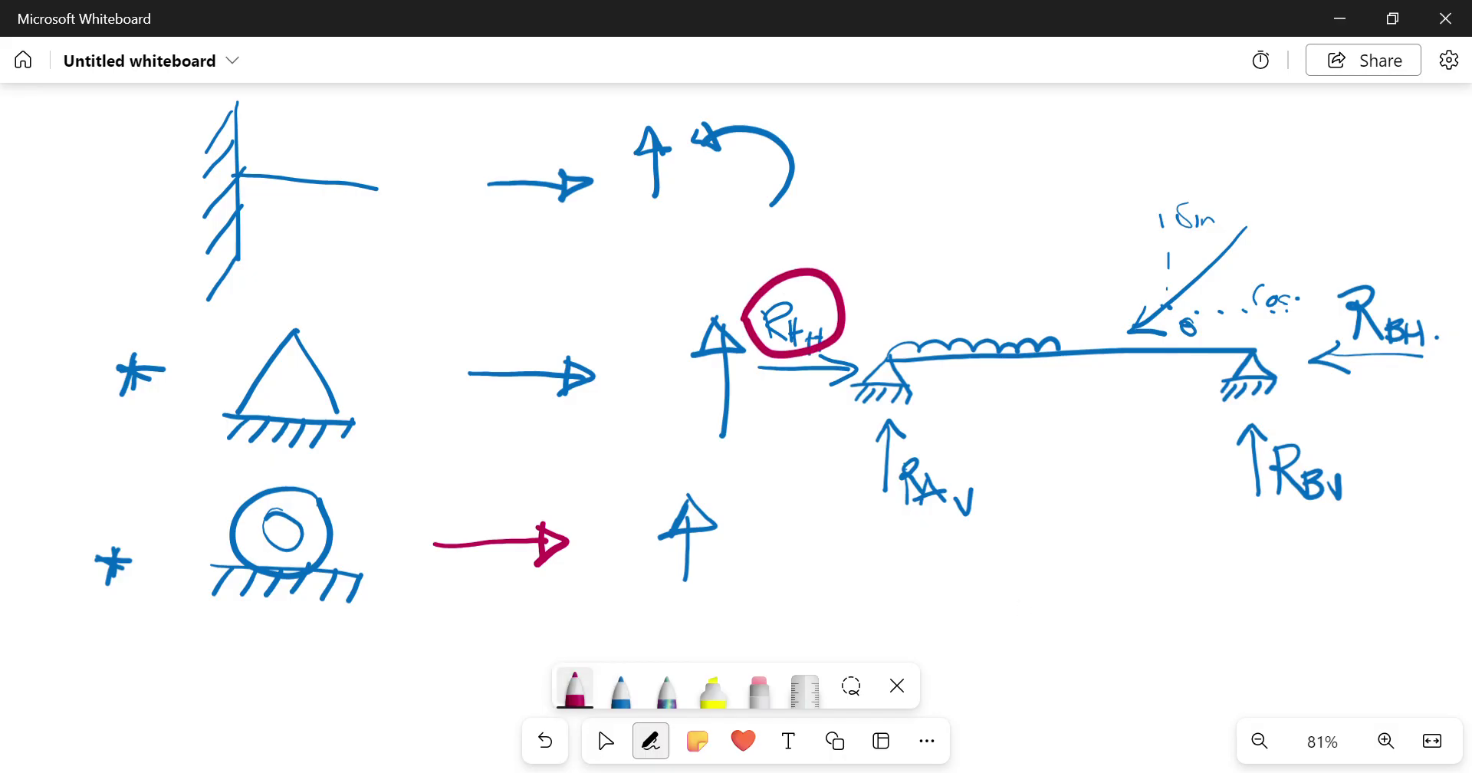
pyautogui.moveTo(1349, 274)
pyautogui.mouseDown()
pyautogui.moveTo(1461, 315)
pyautogui.moveTo(1362, 256)
pyautogui.mouseUp()
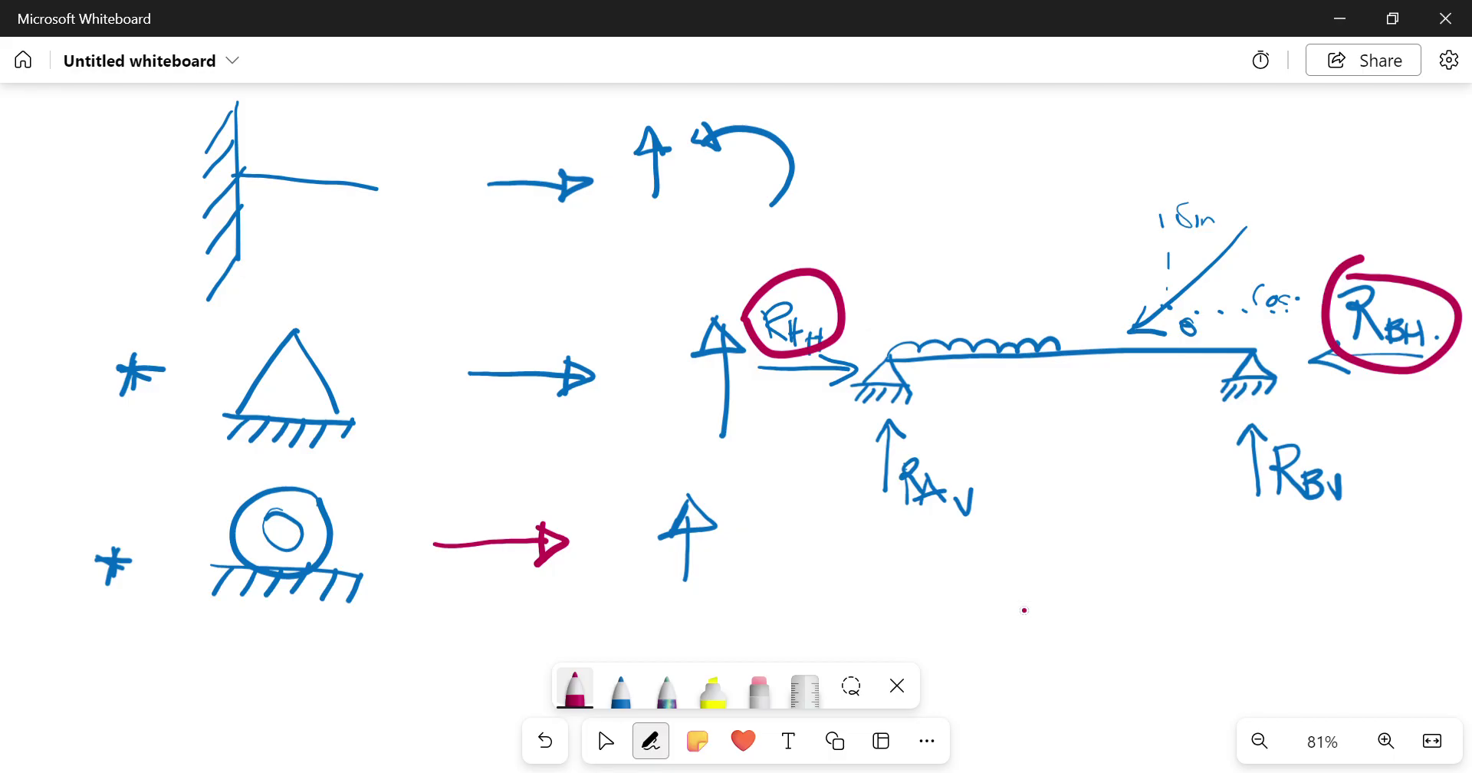
# - Box the θ and cos annotation near the inclined load in pink
pyautogui.moveTo(1308, 288)
pyautogui.mouseDown()
pyautogui.moveTo(1143, 341)
pyautogui.moveTo(1303, 302)
pyautogui.mouseUp()
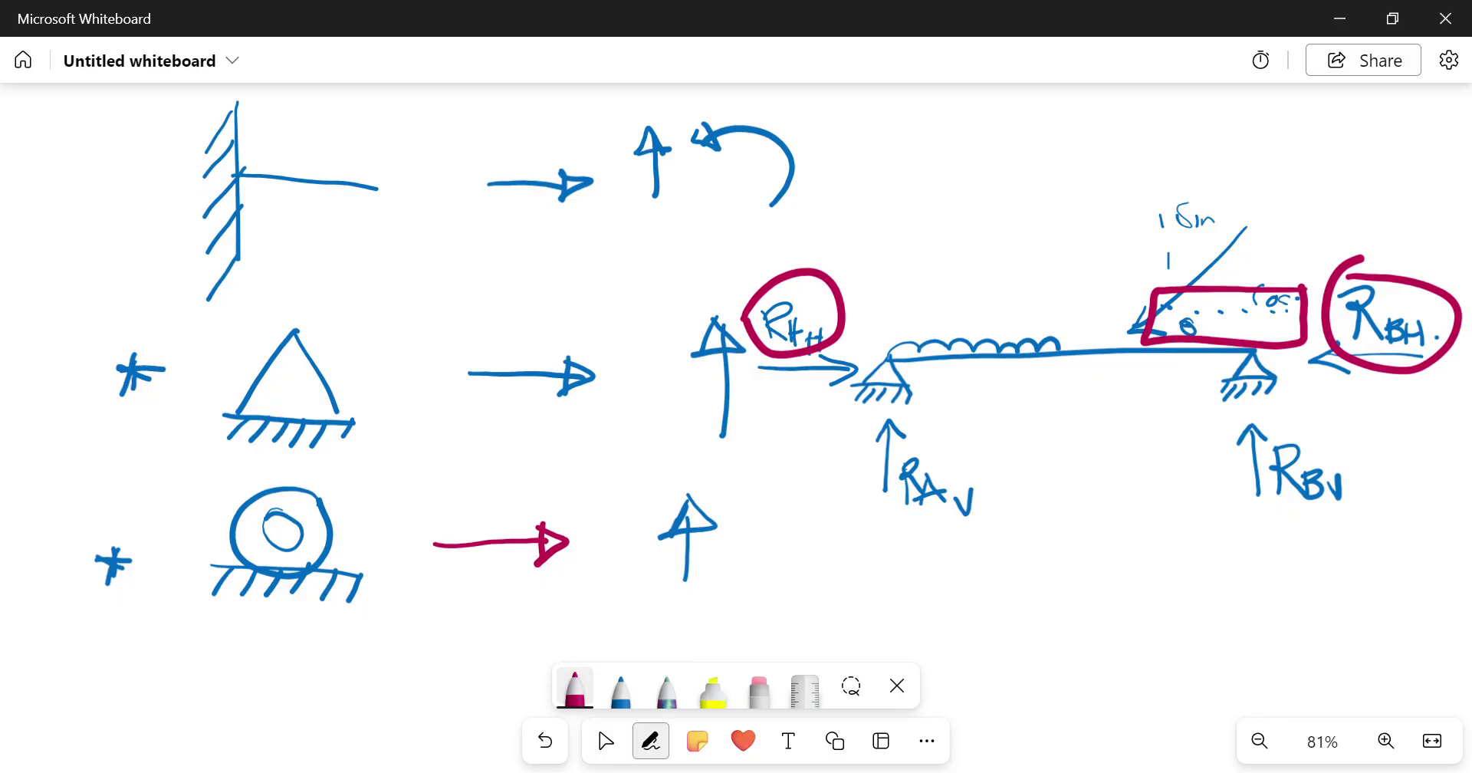
pyautogui.click(605, 741)
pyautogui.scroll(-3, 596, 721)
# - In blue, draw the second beam with a hatched roller at its left end
pyautogui.click(651, 740)
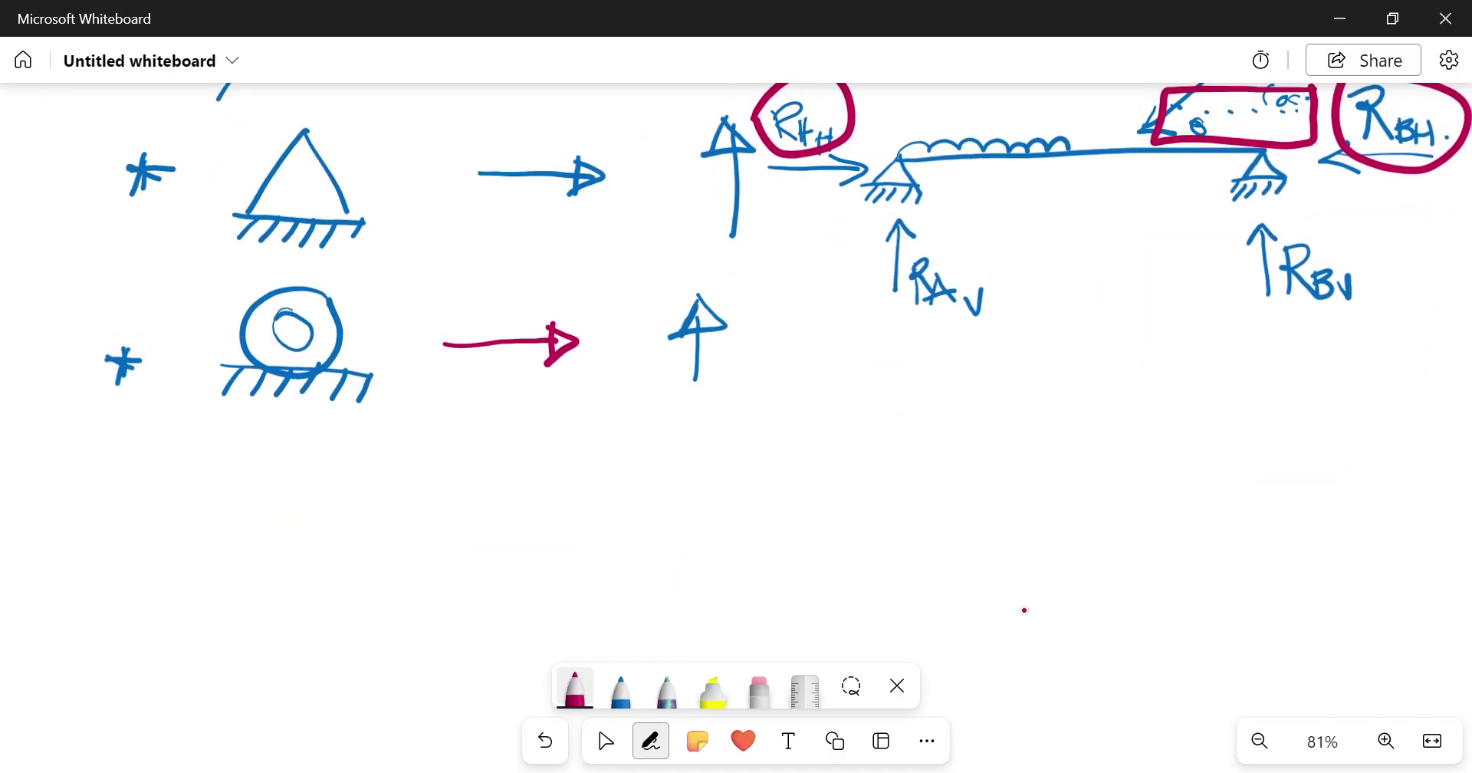
pyautogui.click(621, 686)
pyautogui.moveTo(874, 429); pyautogui.dragTo(1322, 415)
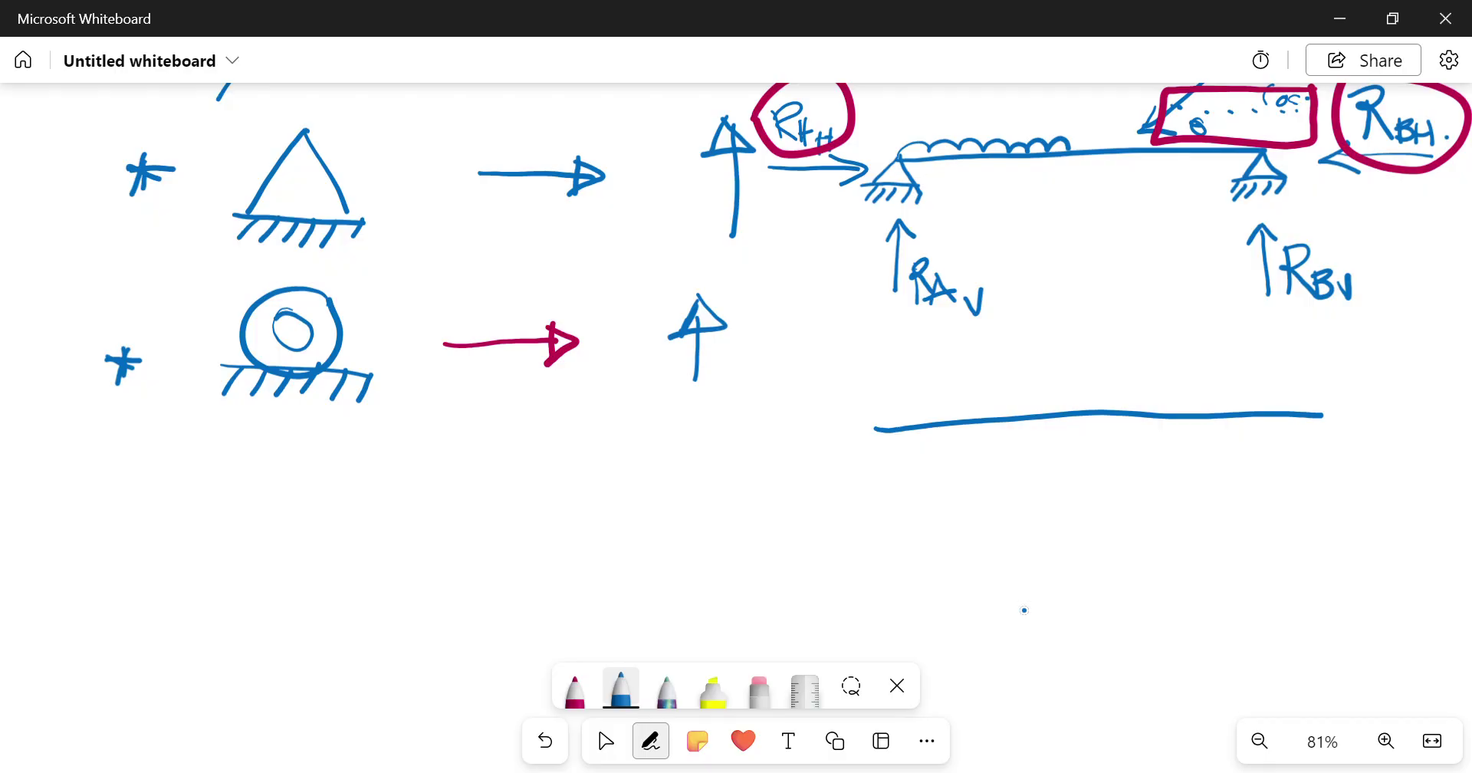
pyautogui.moveTo(878, 430); pyautogui.dragTo(890, 435)
pyautogui.moveTo(882, 467); pyautogui.dragTo(911, 467)
pyautogui.moveTo(861, 471)
pyautogui.mouseDown()
pyautogui.moveTo(853, 485)
pyautogui.moveTo(882, 483)
pyautogui.mouseUp()
pyautogui.moveTo(902, 470); pyautogui.dragTo(898, 483)
# - Add a hatched pinned support at the right end, a wavy distributed load, a vertical and an inclined load
pyautogui.moveTo(1316, 418)
pyautogui.mouseDown()
pyautogui.moveTo(1289, 461)
pyautogui.moveTo(1342, 458)
pyautogui.moveTo(1300, 469)
pyautogui.mouseUp()
pyautogui.moveTo(1300, 467); pyautogui.dragTo(1295, 485)
pyautogui.moveTo(1326, 465)
pyautogui.mouseDown()
pyautogui.moveTo(1315, 486)
pyautogui.moveTo(1331, 485)
pyautogui.mouseUp()
pyautogui.moveTo(1328, 460); pyautogui.dragTo(1345, 459)
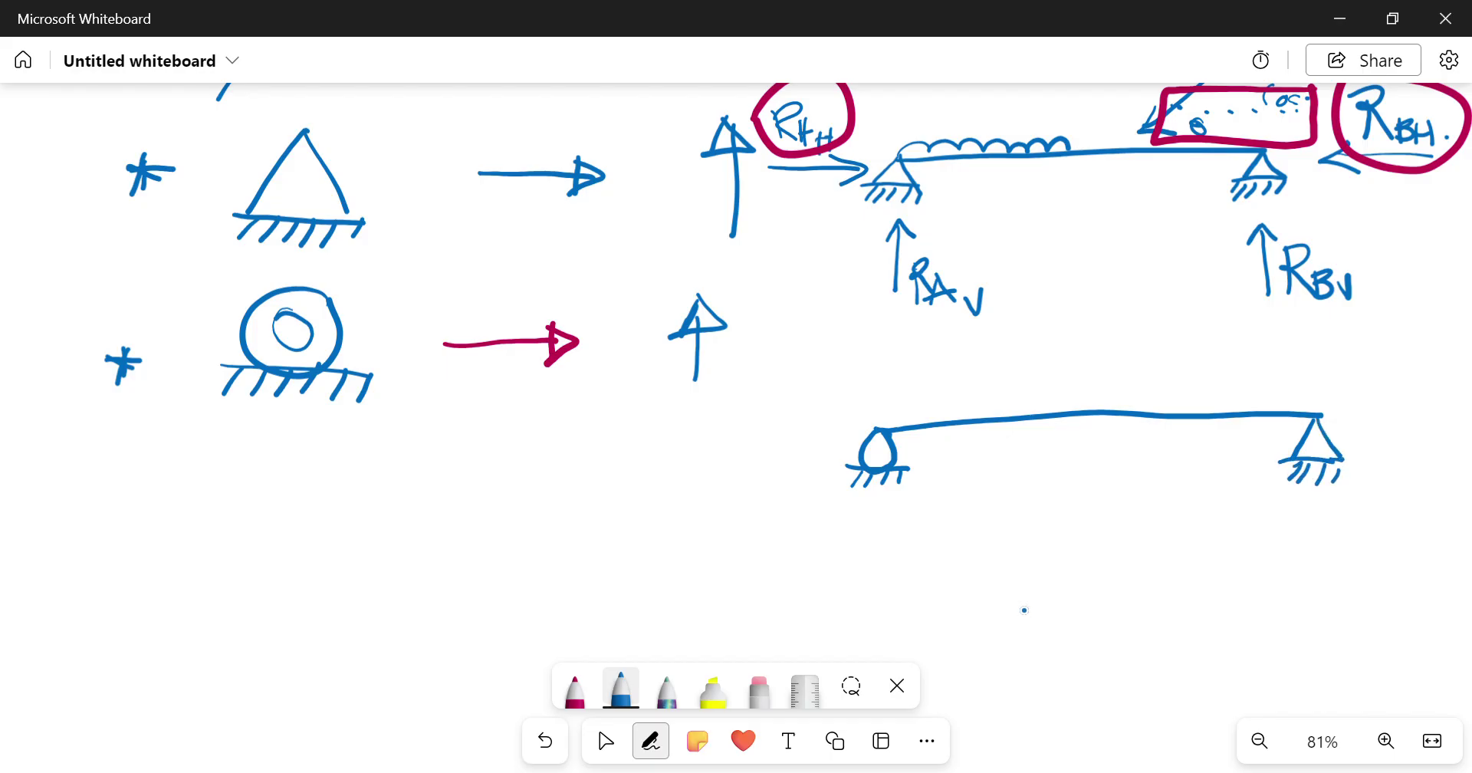
pyautogui.moveTo(881, 428); pyautogui.dragTo(1049, 405)
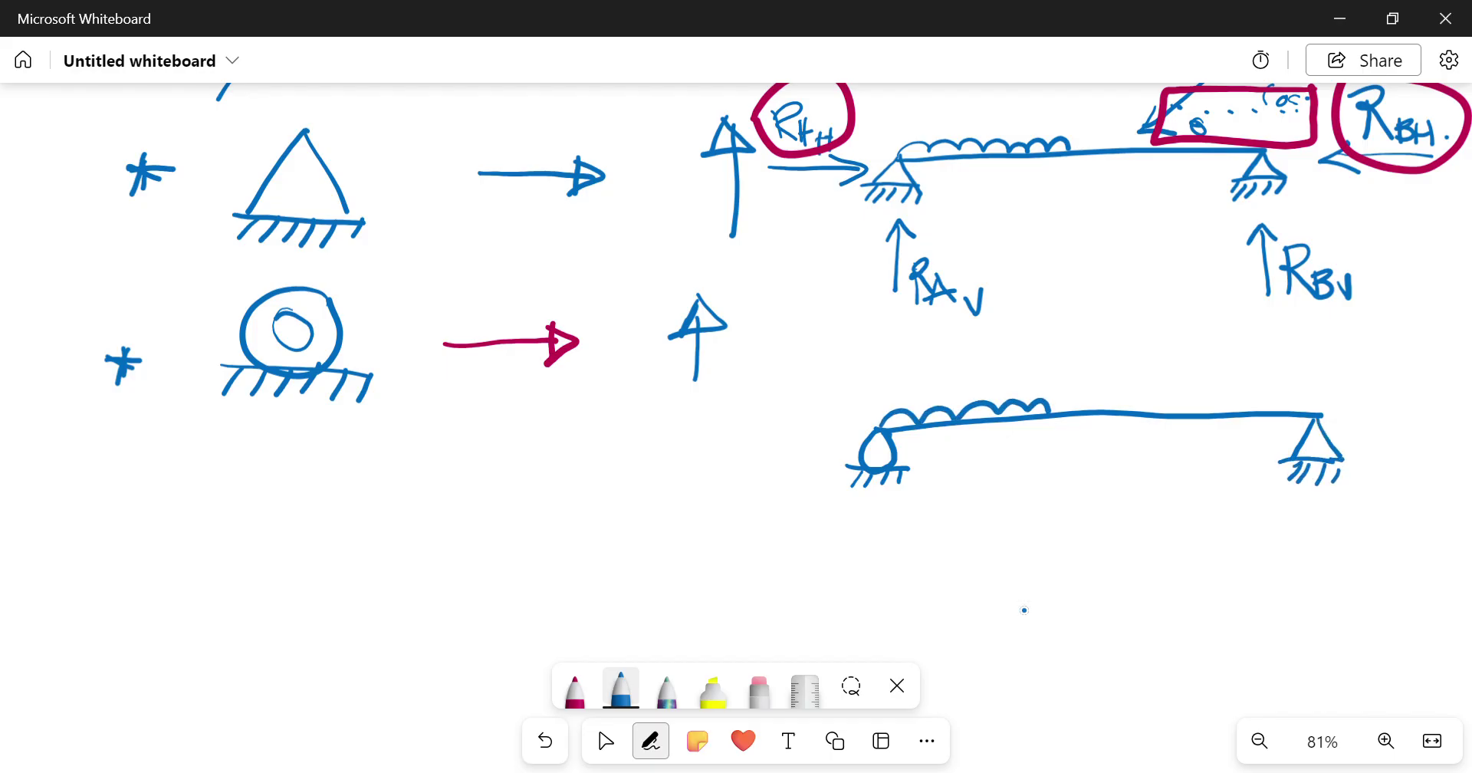
pyautogui.moveTo(1119, 301)
pyautogui.mouseDown()
pyautogui.moveTo(1121, 391)
pyautogui.moveTo(1133, 381)
pyautogui.mouseUp()
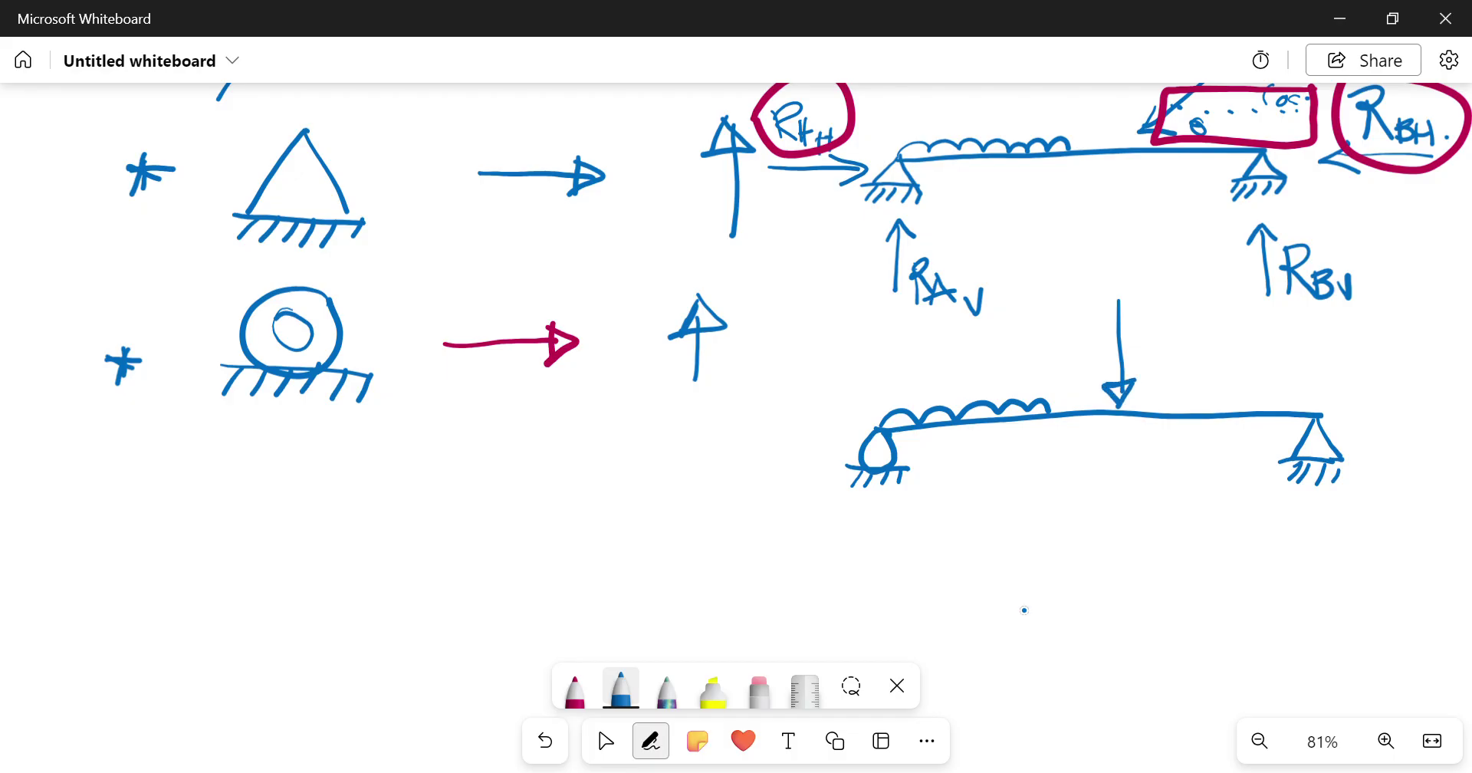
pyautogui.moveTo(1303, 332)
pyautogui.mouseDown()
pyautogui.moveTo(1225, 407)
pyautogui.moveTo(1242, 411)
pyautogui.mouseUp()
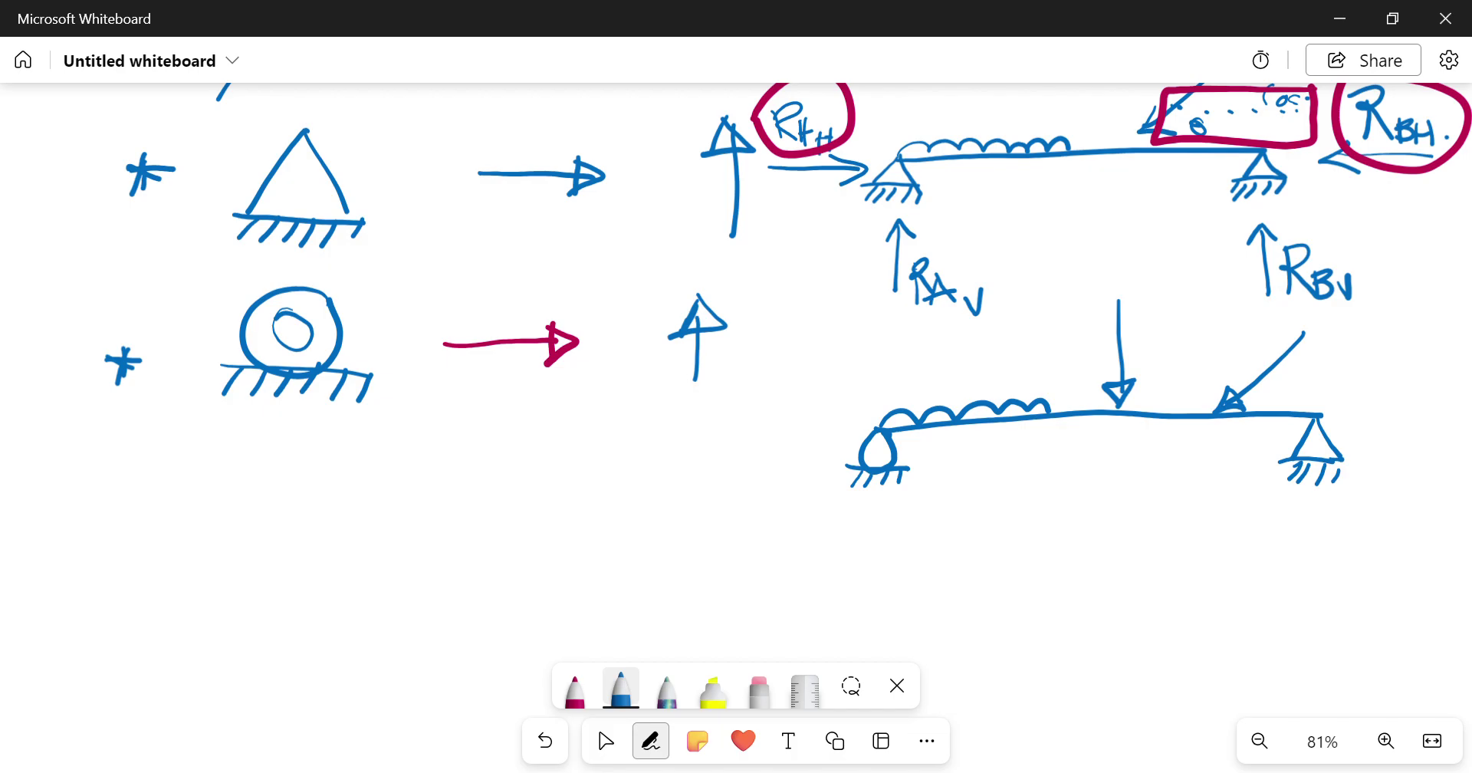
# - In magenta, draw upward reactions at both supports and a leftward one, labelled RA and RB
pyautogui.click(575, 690)
pyautogui.moveTo(874, 598)
pyautogui.mouseDown()
pyautogui.moveTo(875, 503)
pyautogui.moveTo(889, 528)
pyautogui.mouseUp()
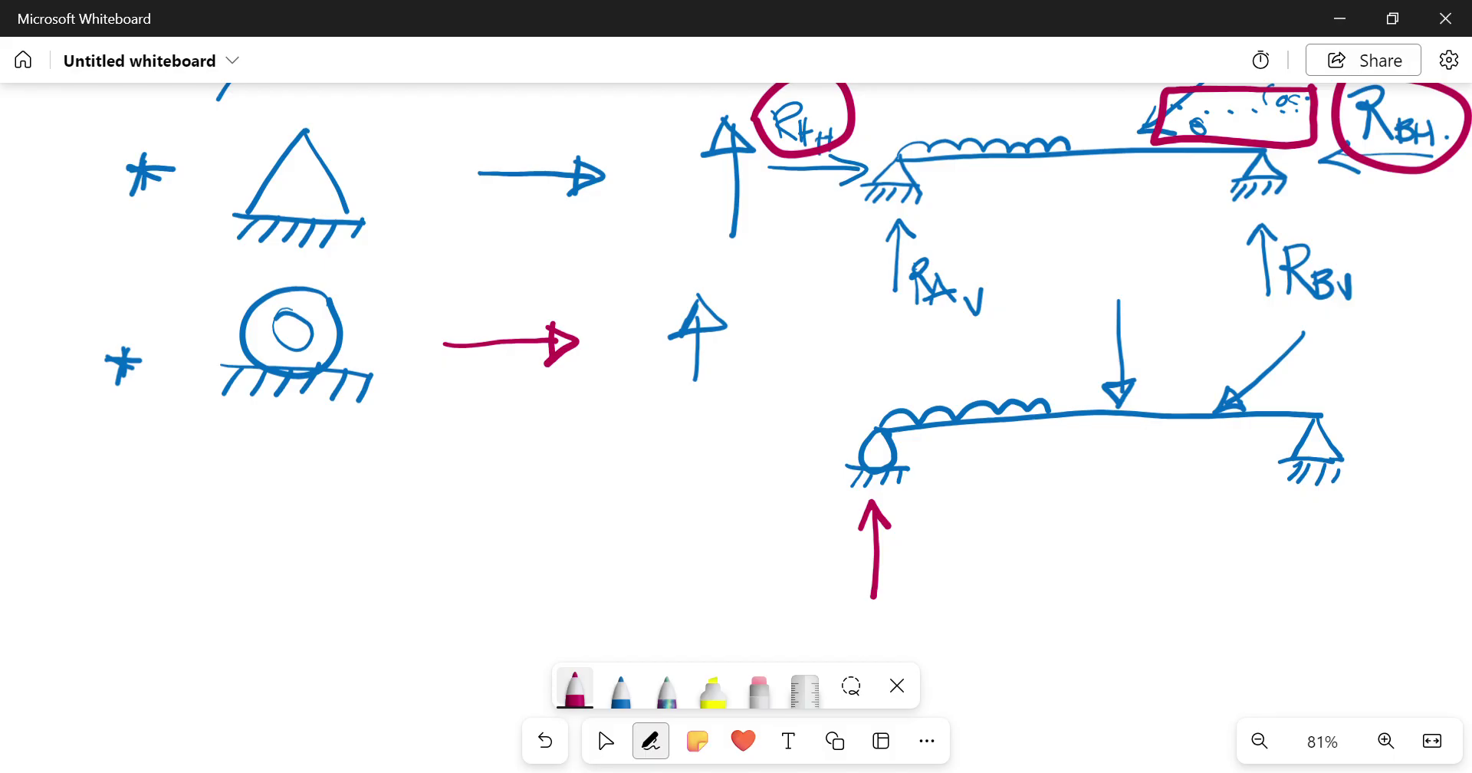
pyautogui.moveTo(893, 558)
pyautogui.mouseDown()
pyautogui.moveTo(896, 603)
pyautogui.moveTo(943, 597)
pyautogui.mouseUp()
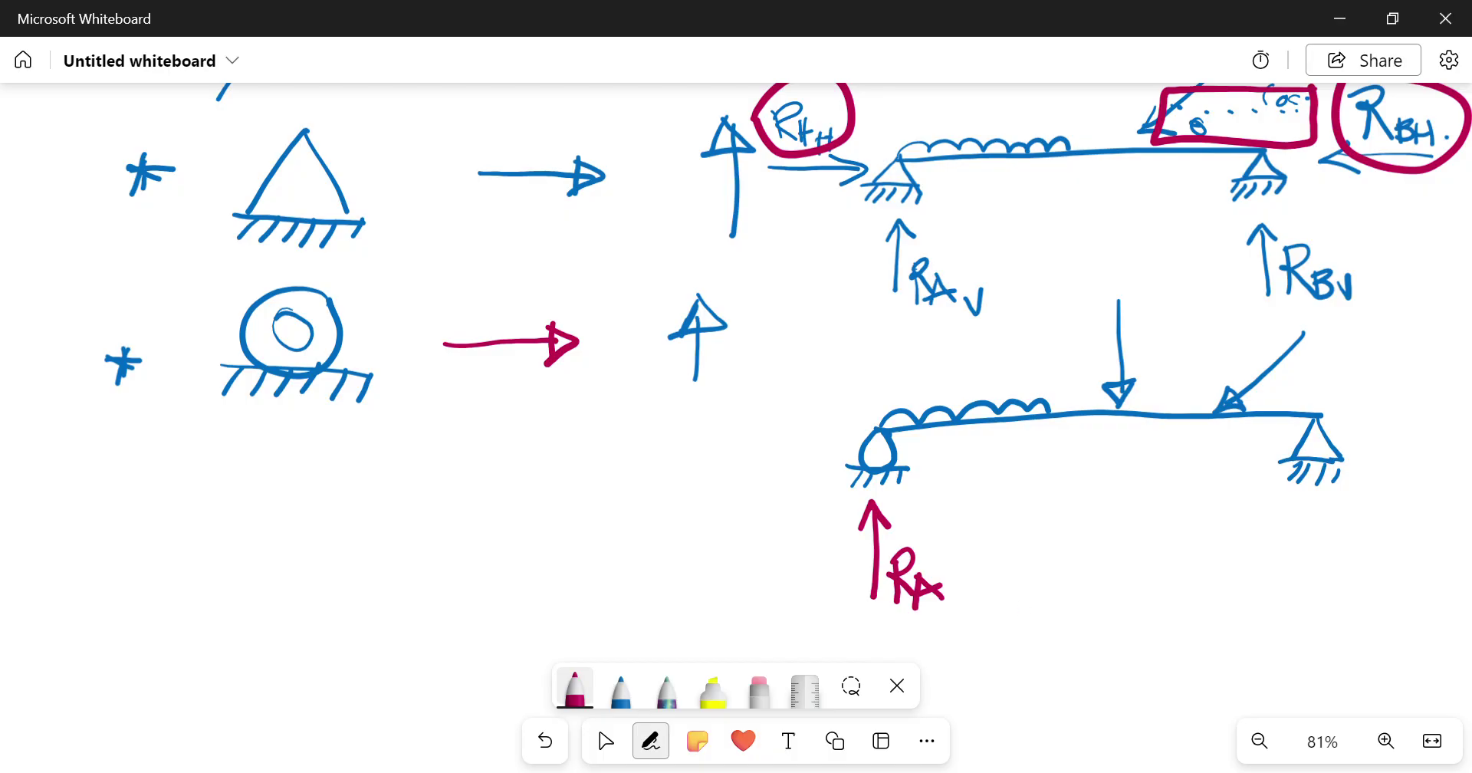
pyautogui.moveTo(1321, 505); pyautogui.dragTo(1329, 589)
pyautogui.moveTo(1310, 535)
pyautogui.mouseDown()
pyautogui.moveTo(1322, 506)
pyautogui.moveTo(1345, 531)
pyautogui.mouseUp()
pyautogui.moveTo(1441, 432)
pyautogui.mouseDown()
pyautogui.moveTo(1372, 439)
pyautogui.moveTo(1385, 453)
pyautogui.mouseUp()
pyautogui.moveTo(1233, 555)
pyautogui.mouseDown()
pyautogui.moveTo(1265, 614)
pyautogui.moveTo(1267, 594)
pyautogui.moveTo(1270, 613)
pyautogui.moveTo(1305, 609)
pyautogui.mouseUp()
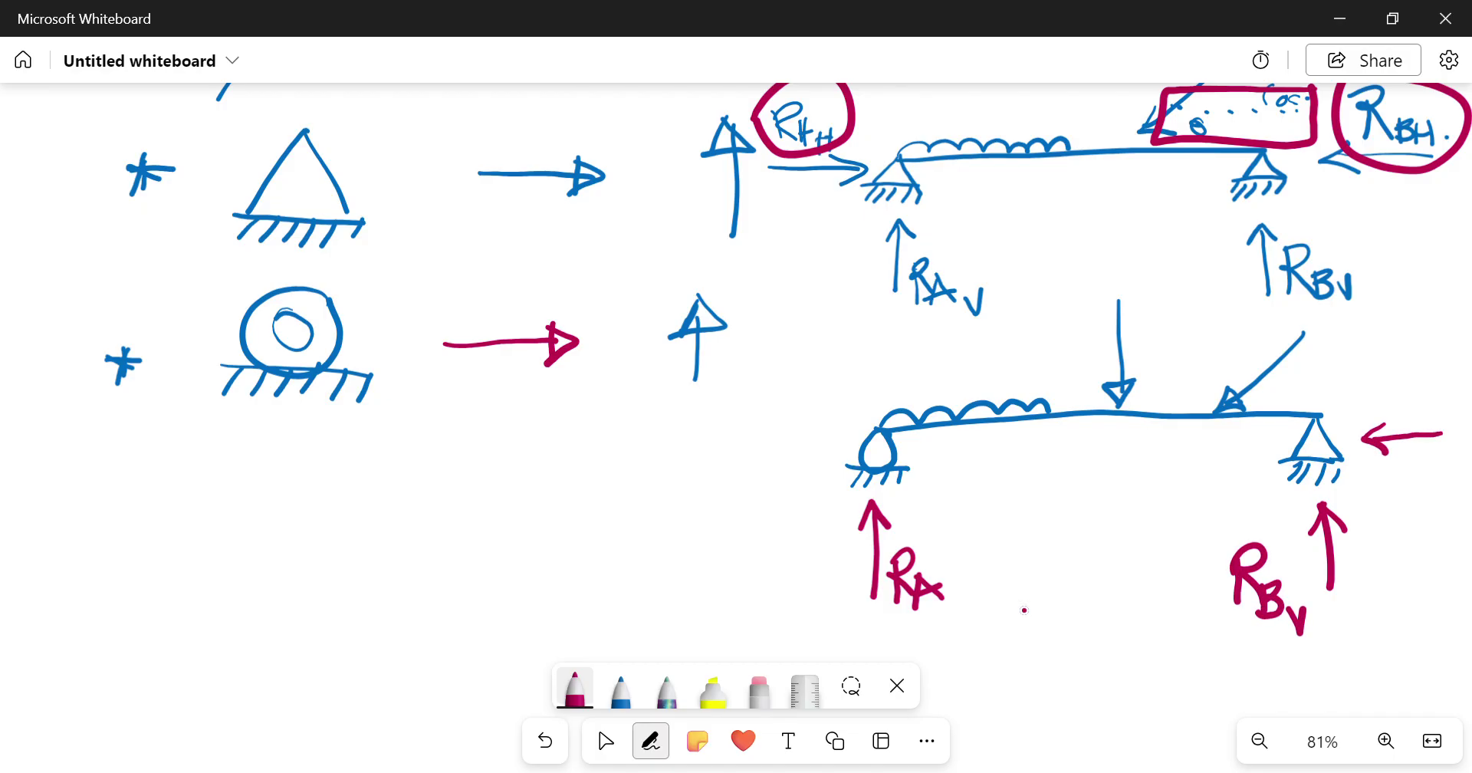
# - Finish the RBv and RHv labels and sketch dashed components of the inclined load
pyautogui.moveTo(1384, 355); pyautogui.dragTo(1380, 401)
pyautogui.moveTo(1371, 366)
pyautogui.mouseDown()
pyautogui.moveTo(1400, 401)
pyautogui.moveTo(1417, 386)
pyautogui.mouseUp()
pyautogui.moveTo(1415, 362)
pyautogui.mouseDown()
pyautogui.moveTo(1416, 404)
pyautogui.moveTo(1434, 411)
pyautogui.moveTo(1446, 383)
pyautogui.mouseUp()
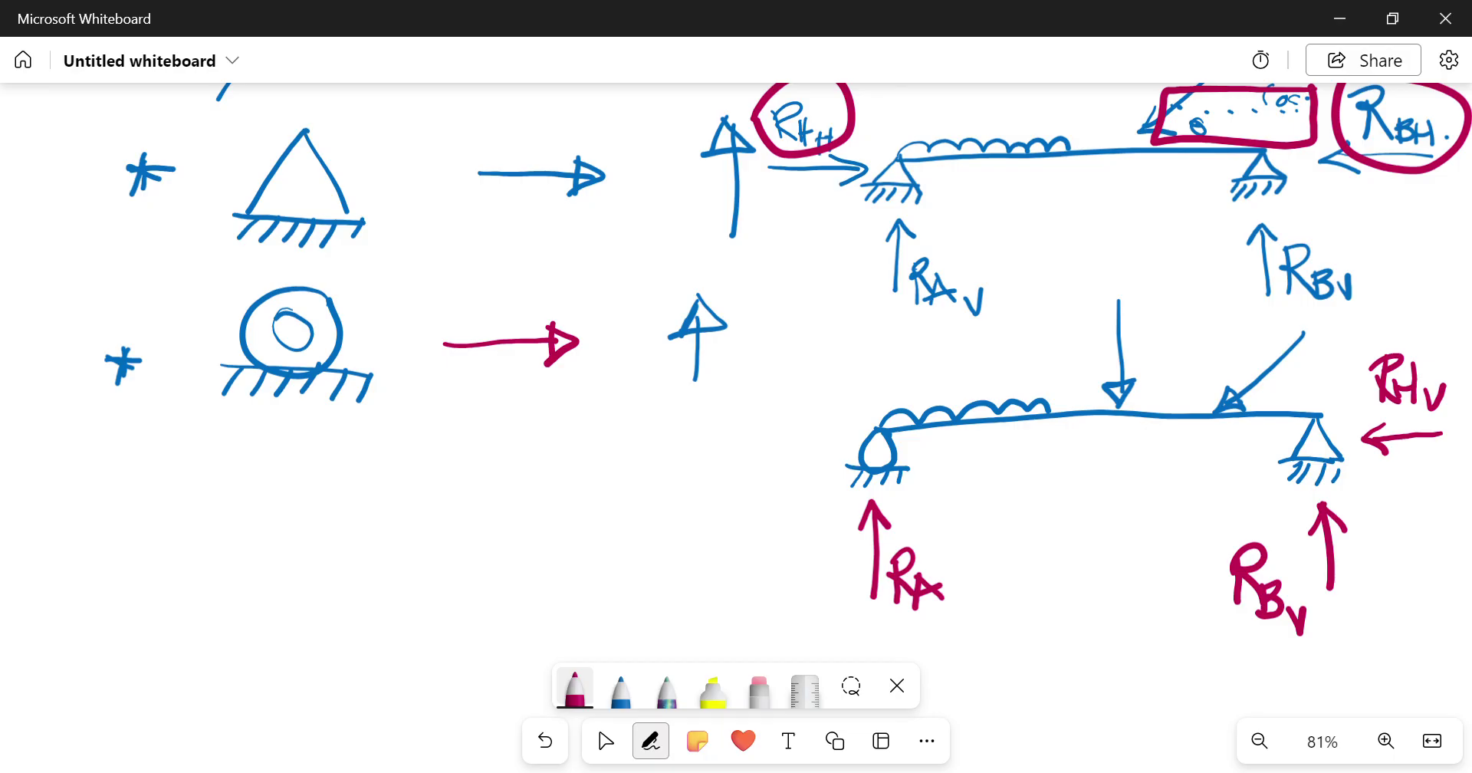
pyautogui.moveTo(1332, 368)
pyautogui.mouseDown()
pyautogui.moveTo(1267, 368)
pyautogui.moveTo(1256, 352)
pyautogui.mouseUp()
pyautogui.click(1298, 367)
pyautogui.click(1255, 311)
pyautogui.moveTo(1257, 346)
pyautogui.mouseDown()
pyautogui.moveTo(1252, 296)
pyautogui.moveTo(1288, 375)
pyautogui.mouseUp()
# - Erase the inclined load arrow and its dotted component lines, then return to blue ink
pyautogui.click(759, 690)
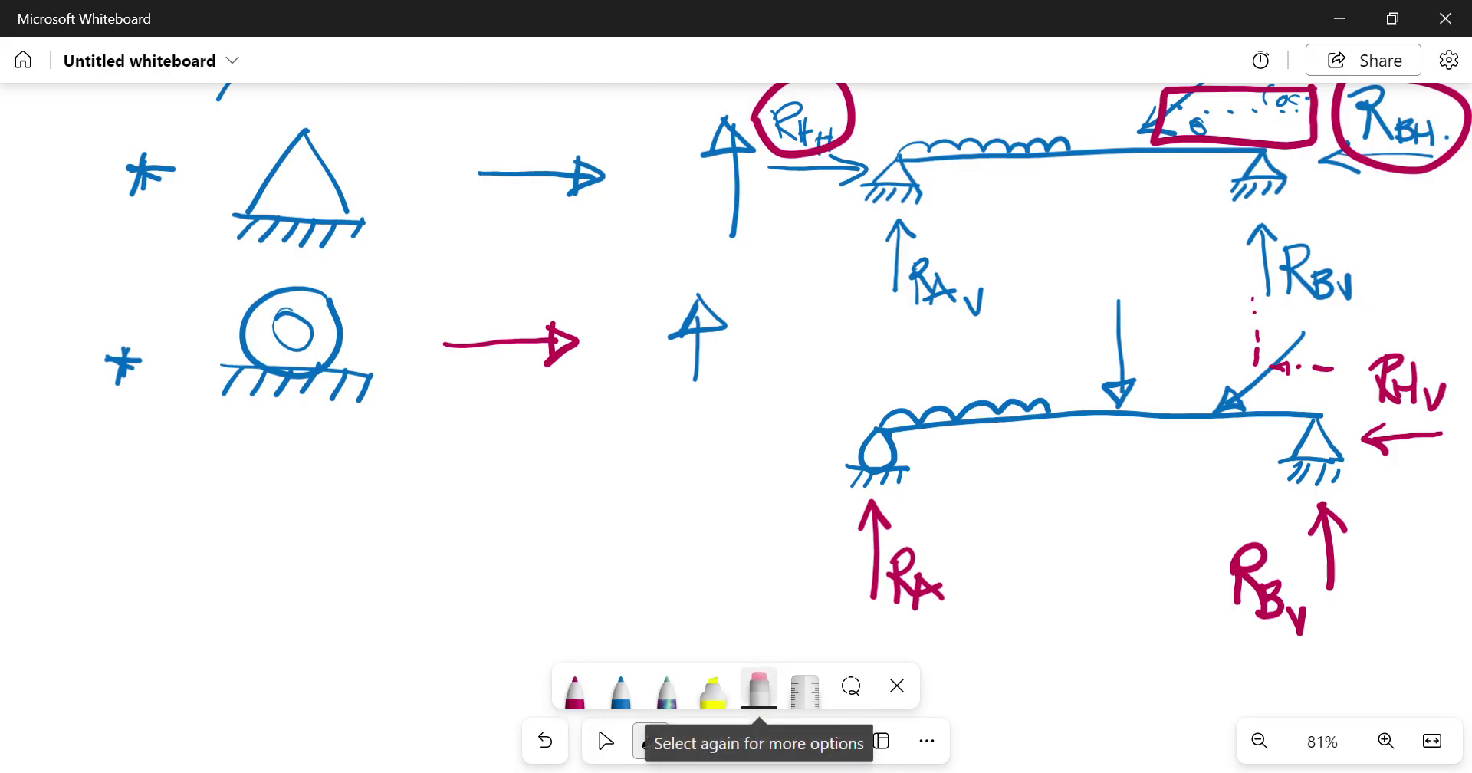
pyautogui.moveTo(1301, 334)
pyautogui.mouseDown()
pyautogui.moveTo(1242, 384)
pyautogui.moveTo(1252, 315)
pyautogui.moveTo(1324, 352)
pyautogui.moveTo(1234, 396)
pyautogui.moveTo(1259, 332)
pyautogui.moveTo(1249, 299)
pyautogui.moveTo(1231, 297)
pyautogui.mouseUp()
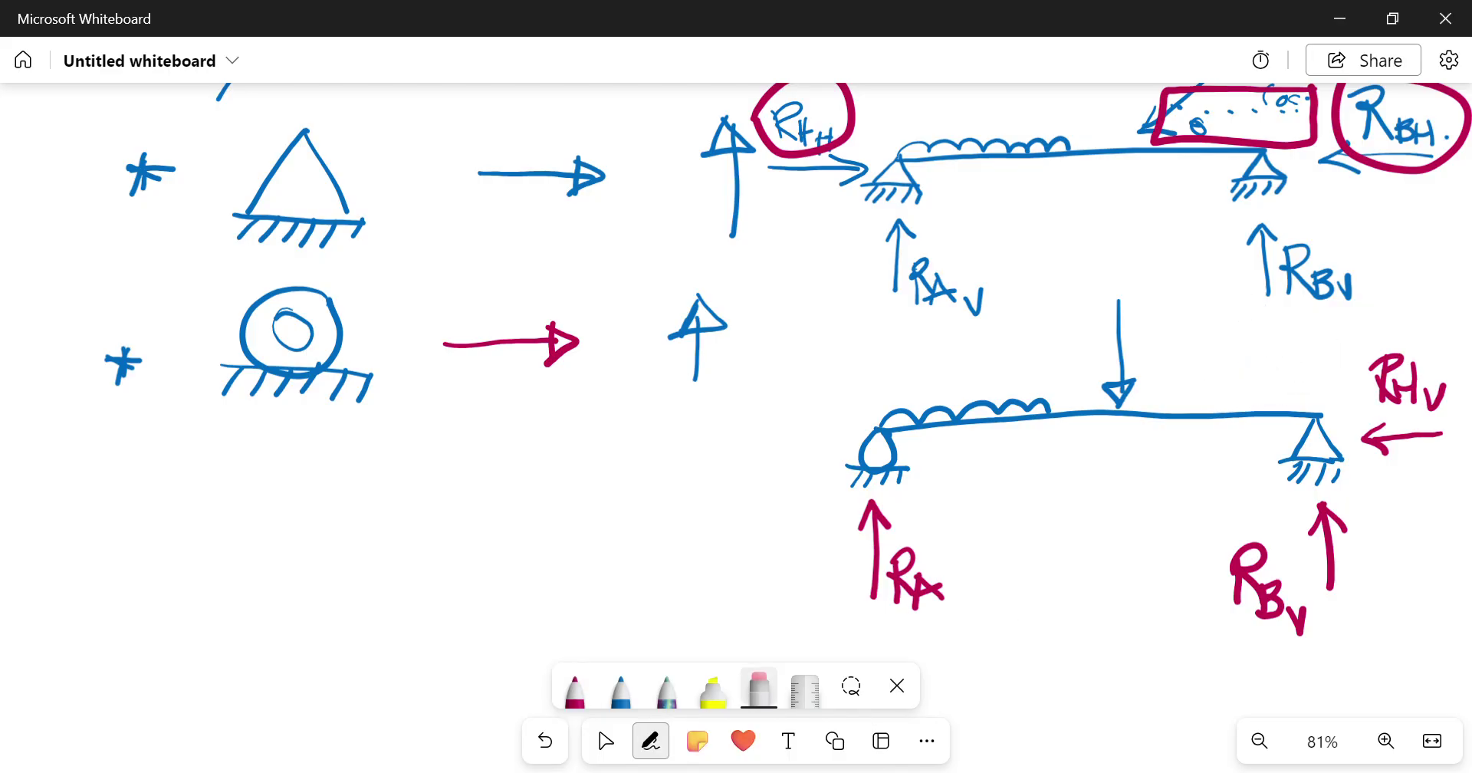
pyautogui.click(621, 690)
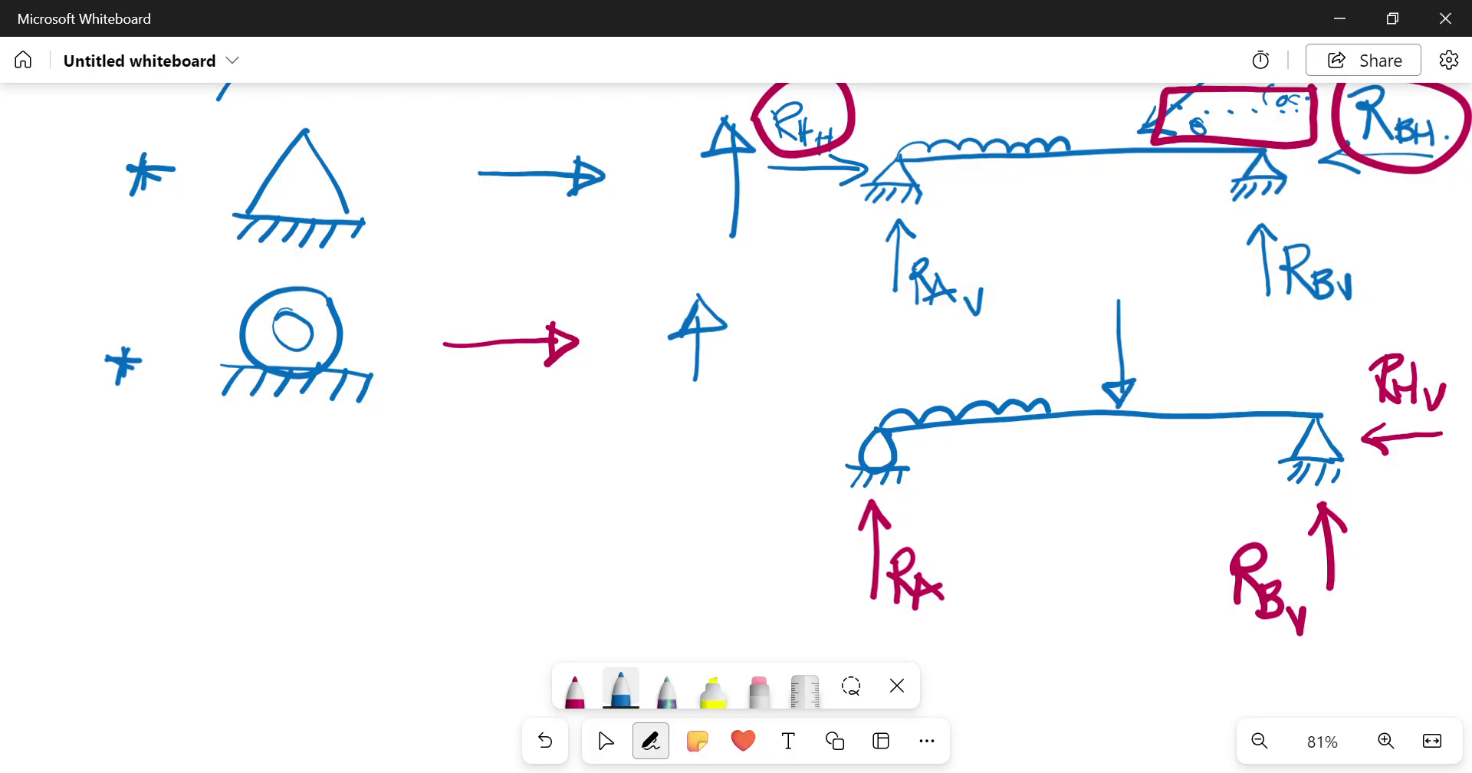
# - Write RA = and, on the next line, RB = below the second beam in blue ink
pyautogui.scroll(-3, 736, 383)
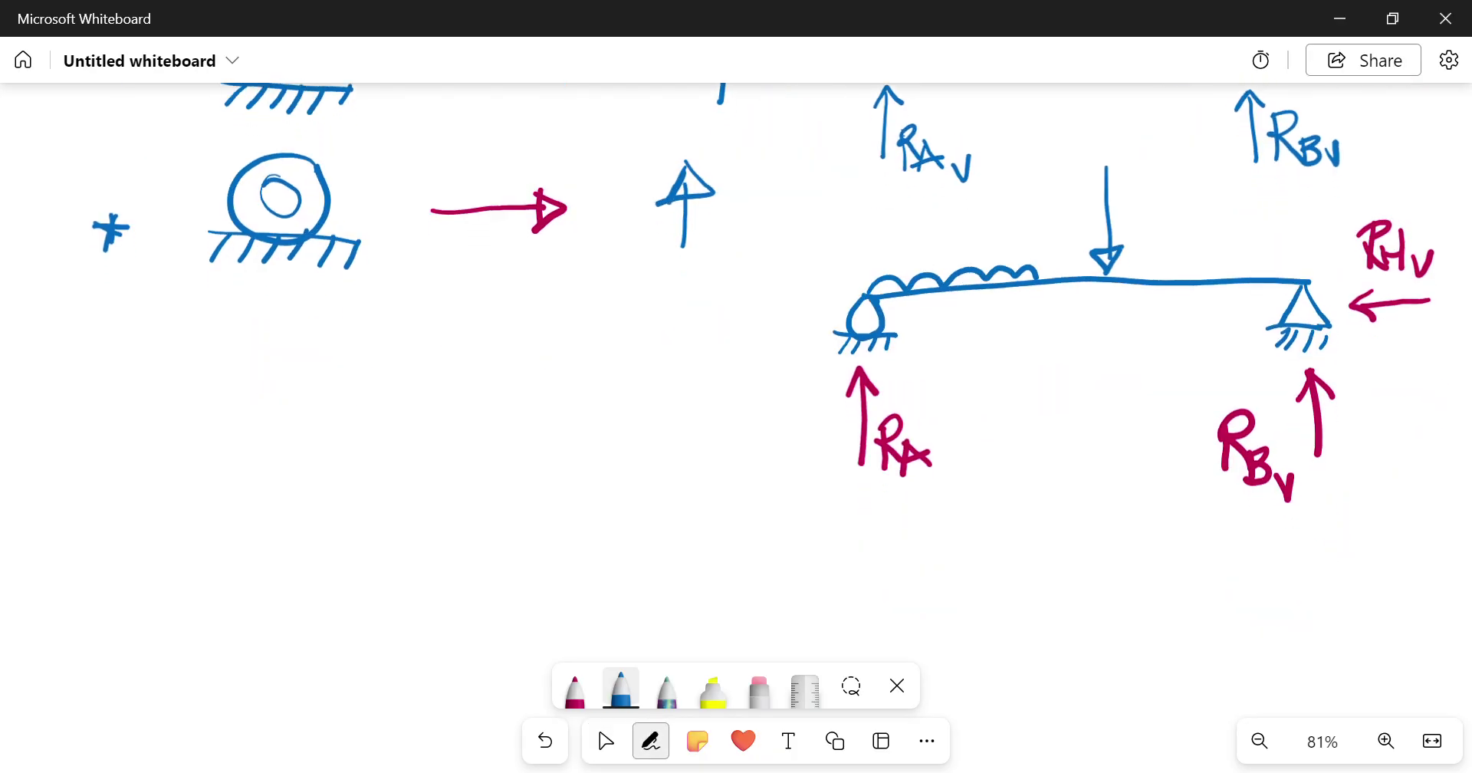
pyautogui.moveTo(889, 519); pyautogui.dragTo(895, 595)
pyautogui.moveTo(879, 523)
pyautogui.mouseDown()
pyautogui.moveTo(894, 595)
pyautogui.moveTo(893, 551)
pyautogui.moveTo(920, 585)
pyautogui.mouseUp()
pyautogui.moveTo(925, 599)
pyautogui.mouseDown()
pyautogui.moveTo(936, 543)
pyautogui.moveTo(965, 601)
pyautogui.mouseUp()
pyautogui.moveTo(927, 586)
pyautogui.mouseDown()
pyautogui.moveTo(1001, 555)
pyautogui.moveTo(1014, 571)
pyautogui.mouseUp()
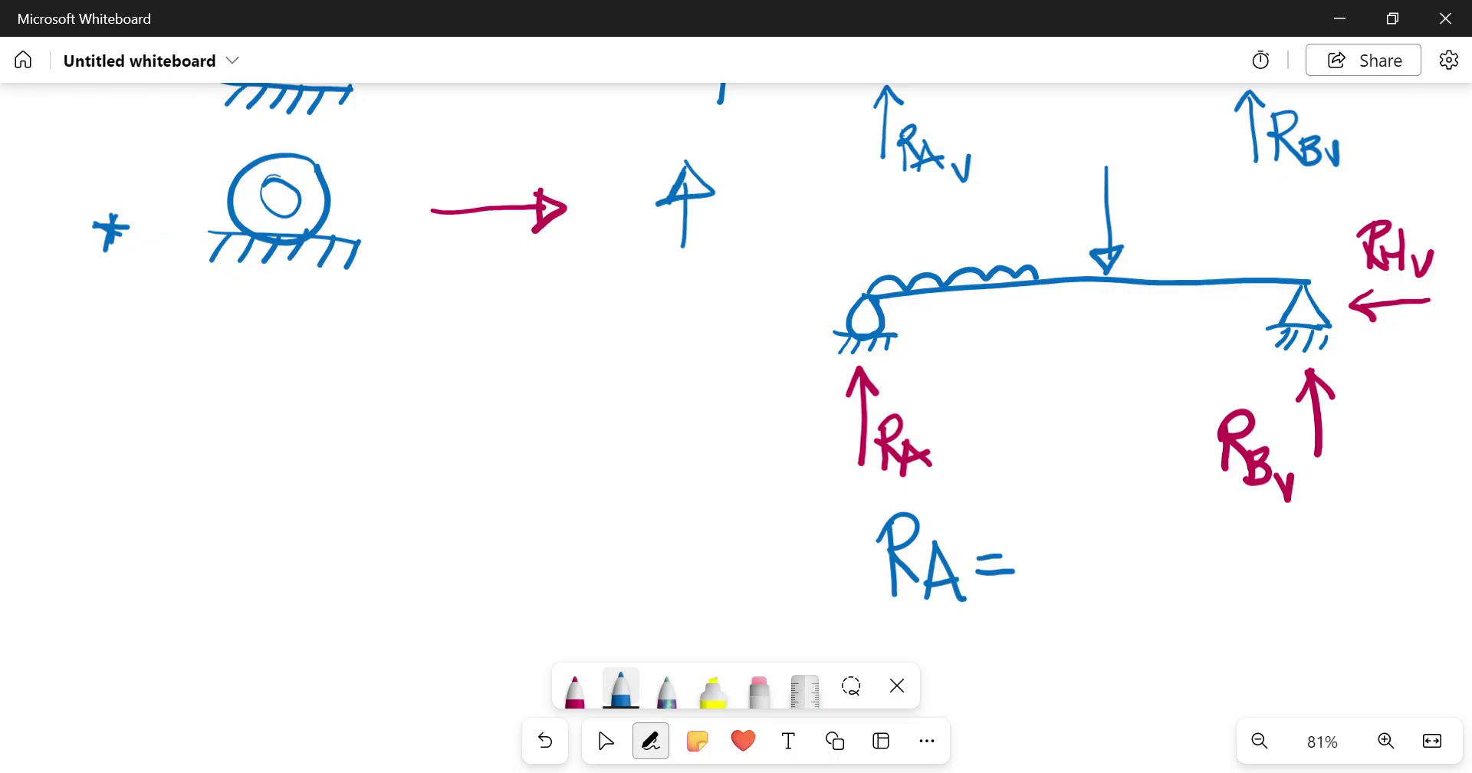
pyautogui.scroll(-3, 597, 721)
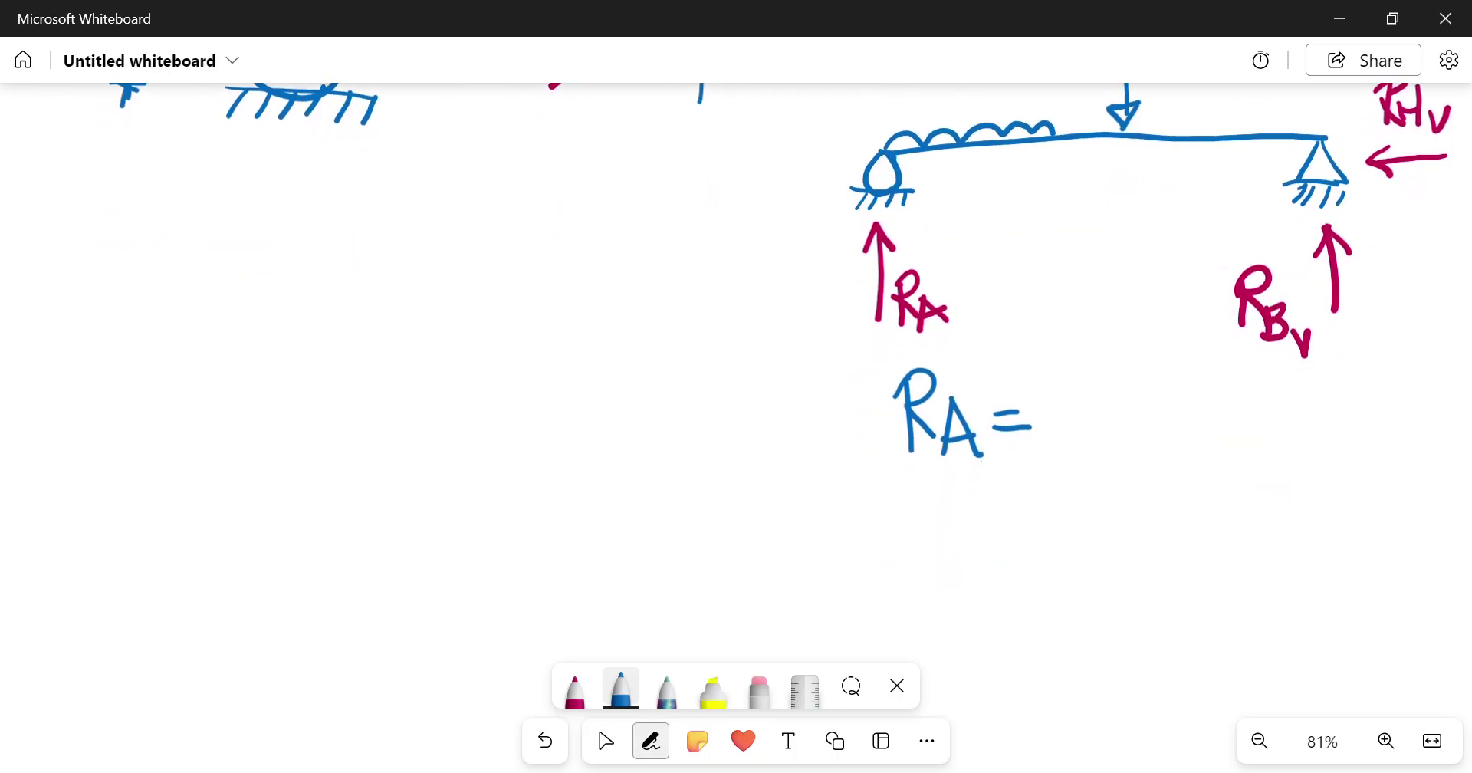
pyautogui.moveTo(923, 499)
pyautogui.mouseDown()
pyautogui.moveTo(927, 558)
pyautogui.moveTo(970, 564)
pyautogui.mouseUp()
pyautogui.moveTo(960, 528)
pyautogui.mouseDown()
pyautogui.moveTo(965, 569)
pyautogui.moveTo(1045, 530)
pyautogui.moveTo(1059, 545)
pyautogui.mouseUp()
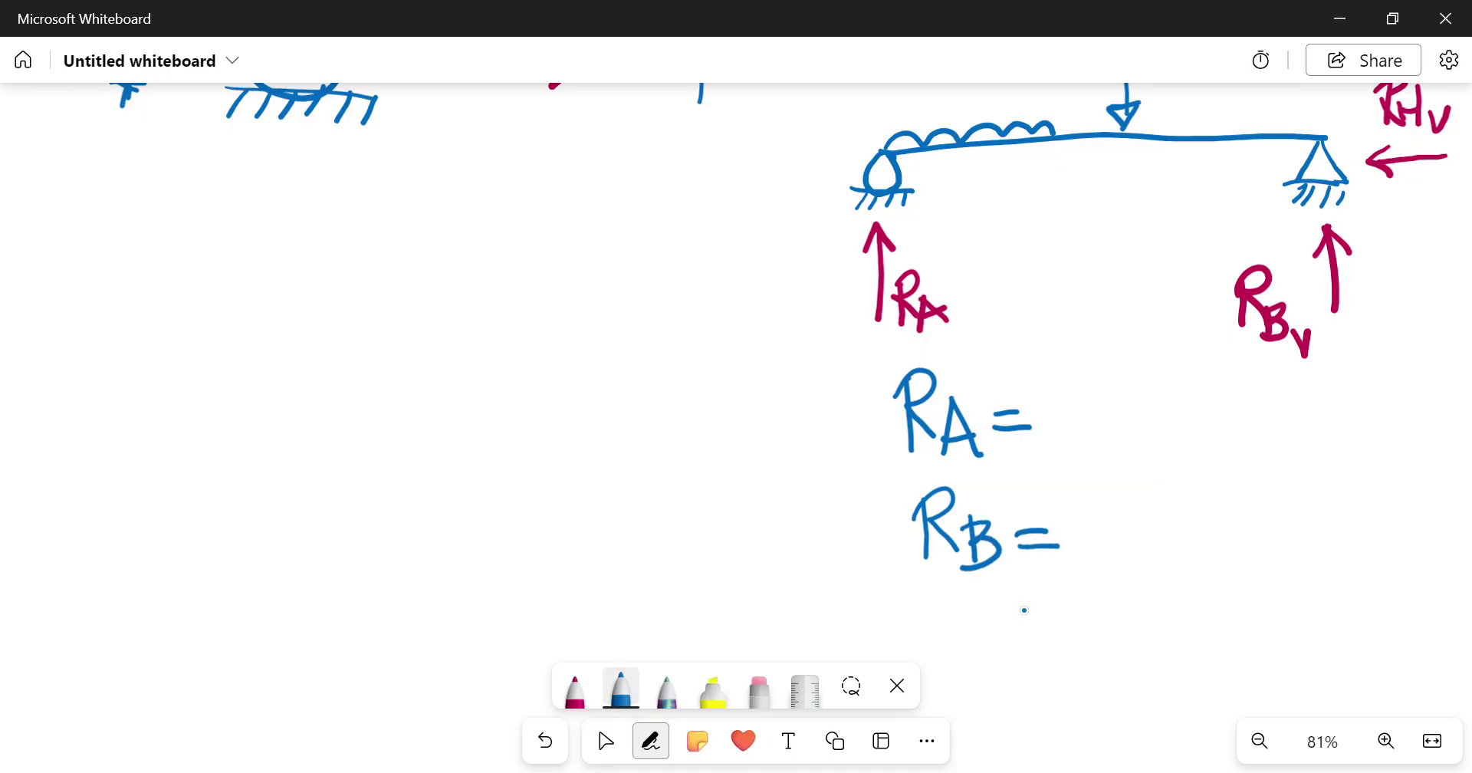
# - Write the RBH term below RB =
pyautogui.scroll(-3, 1024, 610)
pyautogui.moveTo(948, 503)
pyautogui.mouseDown()
pyautogui.moveTo(956, 569)
pyautogui.moveTo(973, 544)
pyautogui.moveTo(993, 556)
pyautogui.mouseUp()
pyautogui.moveTo(986, 525)
pyautogui.mouseDown()
pyautogui.moveTo(1010, 529)
pyautogui.moveTo(988, 568)
pyautogui.moveTo(1028, 577)
pyautogui.mouseUp()
pyautogui.moveTo(1031, 559)
pyautogui.mouseDown()
pyautogui.moveTo(1053, 556)
pyautogui.moveTo(1047, 576)
pyautogui.mouseUp()
pyautogui.moveTo(1056, 528)
pyautogui.mouseDown()
pyautogui.moveTo(1095, 532)
pyautogui.moveTo(1135, 509)
pyautogui.mouseUp()
pyautogui.click(605, 741)
pyautogui.click(650, 741)
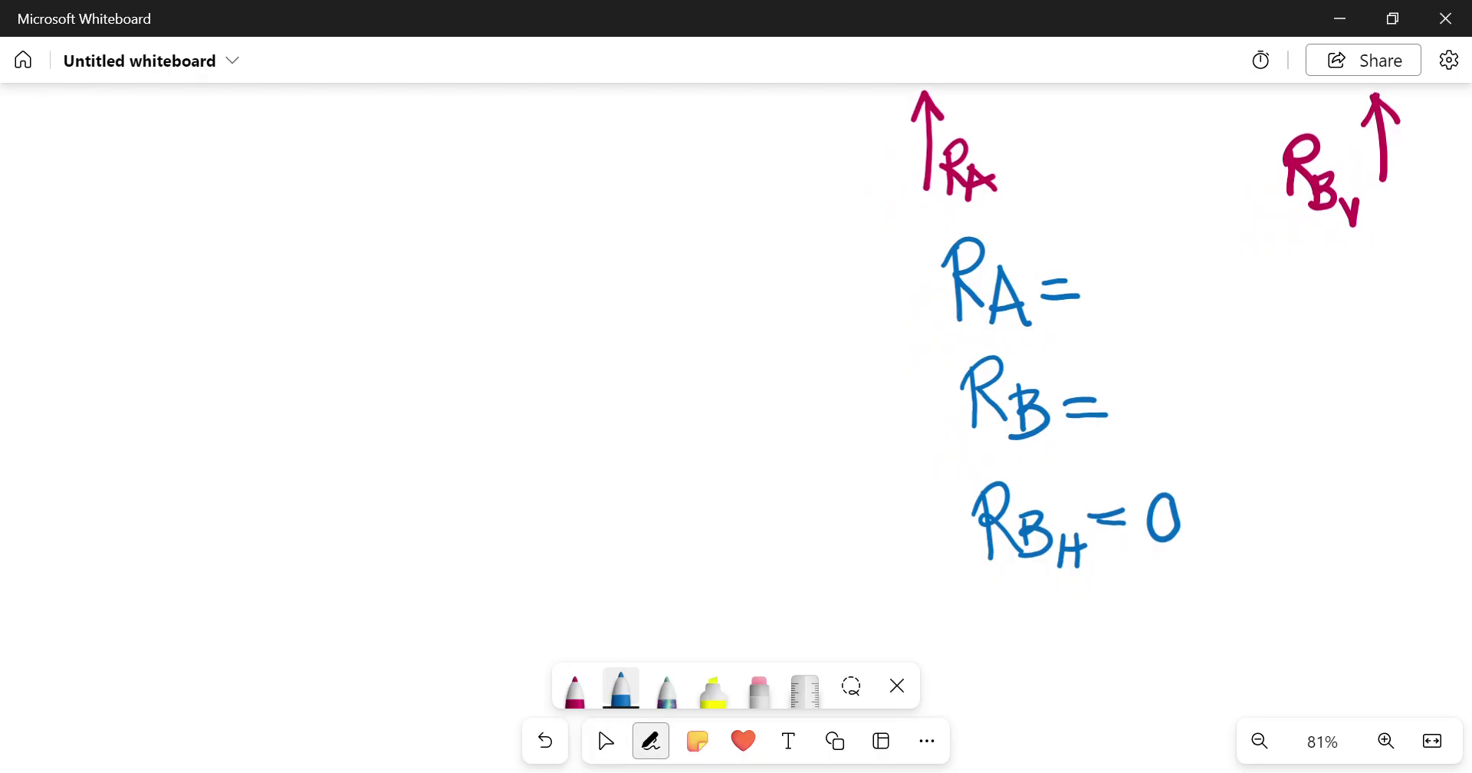
# - Write the horizontal balance ΣH = 0 beside RBH = 0 and draw a box around RBH = 0
pyautogui.moveTo(694, 509)
pyautogui.mouseDown()
pyautogui.moveTo(717, 568)
pyautogui.moveTo(740, 565)
pyautogui.mouseUp()
pyautogui.moveTo(771, 500)
pyautogui.mouseDown()
pyautogui.moveTo(770, 565)
pyautogui.moveTo(803, 534)
pyautogui.mouseUp()
pyautogui.moveTo(793, 499)
pyautogui.mouseDown()
pyautogui.moveTo(802, 601)
pyautogui.moveTo(833, 553)
pyautogui.moveTo(910, 536)
pyautogui.moveTo(855, 559)
pyautogui.moveTo(865, 540)
pyautogui.mouseUp()
pyautogui.moveTo(849, 533)
pyautogui.mouseDown()
pyautogui.moveTo(860, 564)
pyautogui.moveTo(874, 554)
pyautogui.mouseUp()
pyautogui.moveTo(834, 516); pyautogui.dragTo(828, 573)
pyautogui.moveTo(893, 504)
pyautogui.mouseDown()
pyautogui.moveTo(903, 578)
pyautogui.moveTo(933, 538)
pyautogui.mouseUp()
pyautogui.moveTo(919, 546); pyautogui.dragTo(943, 532)
pyautogui.moveTo(980, 464)
pyautogui.mouseDown()
pyautogui.moveTo(1020, 465)
pyautogui.moveTo(1150, 586)
pyautogui.moveTo(1190, 549)
pyautogui.mouseUp()
# - Zoom out to 65% and scroll up until the SUPPORTS title and all support diagrams are visible
pyautogui.click(600, 727)
pyautogui.scroll(5, 736, 383)
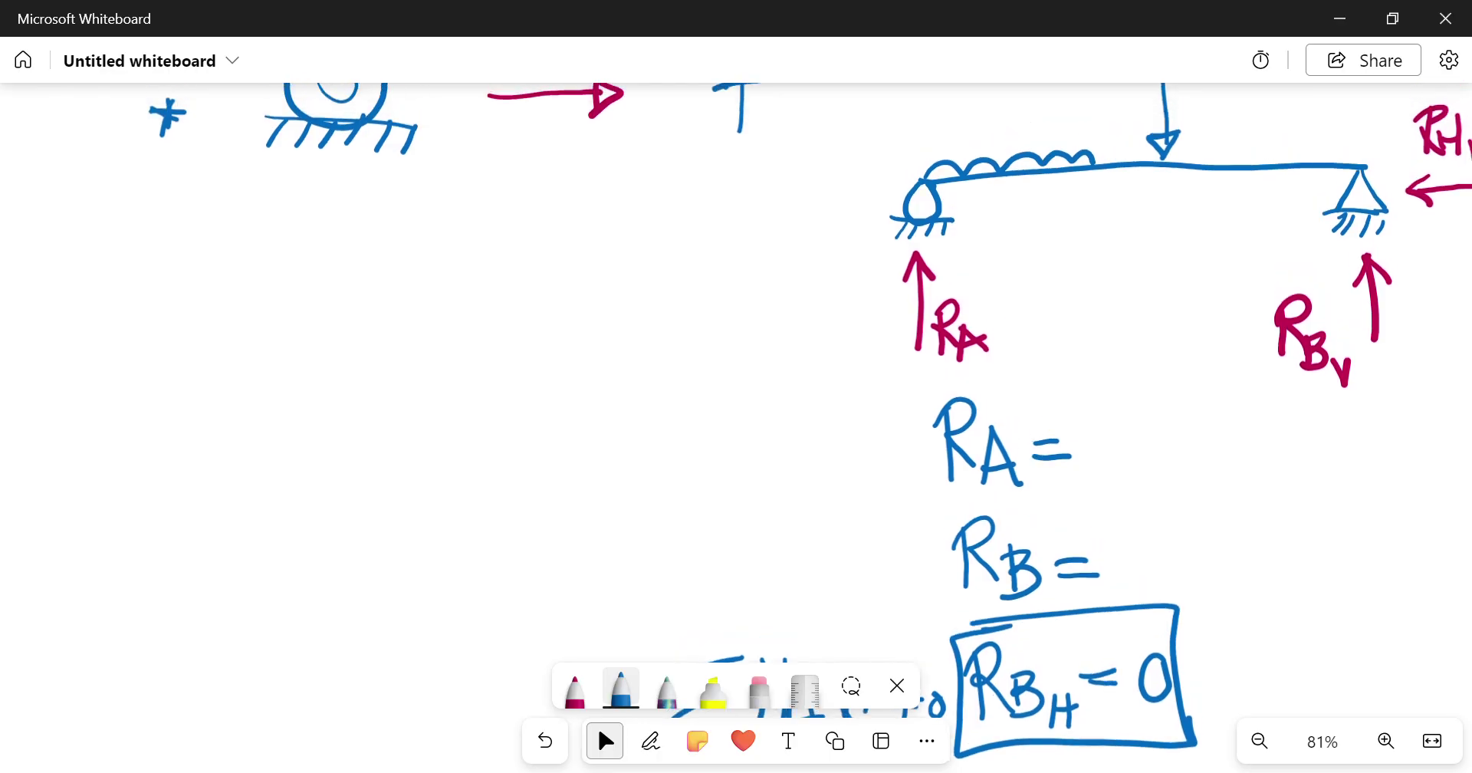
pyautogui.scroll(-2, 736, 405)
pyautogui.scroll(-1, 736, 384)
pyautogui.scroll(3, 736, 383)
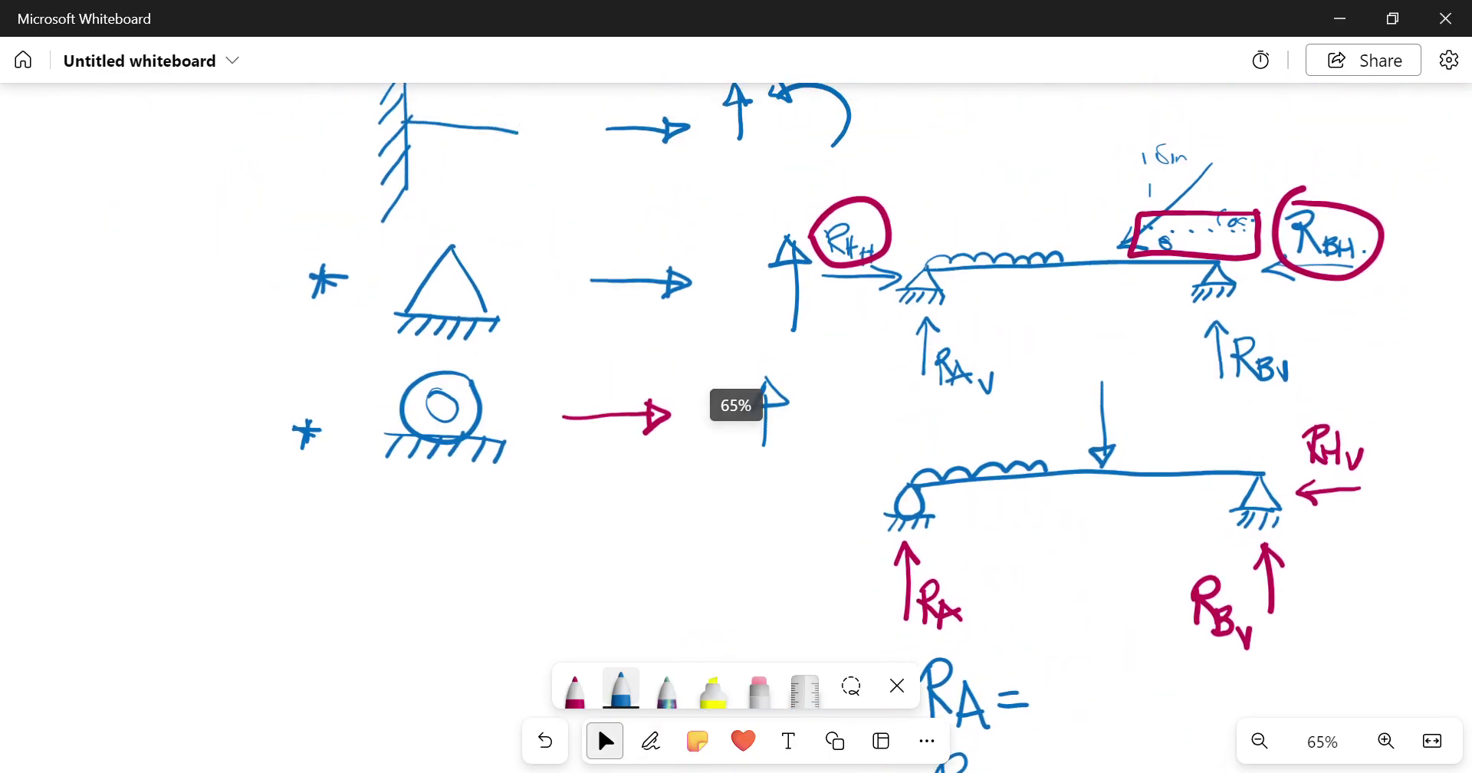
pyautogui.click(651, 741)
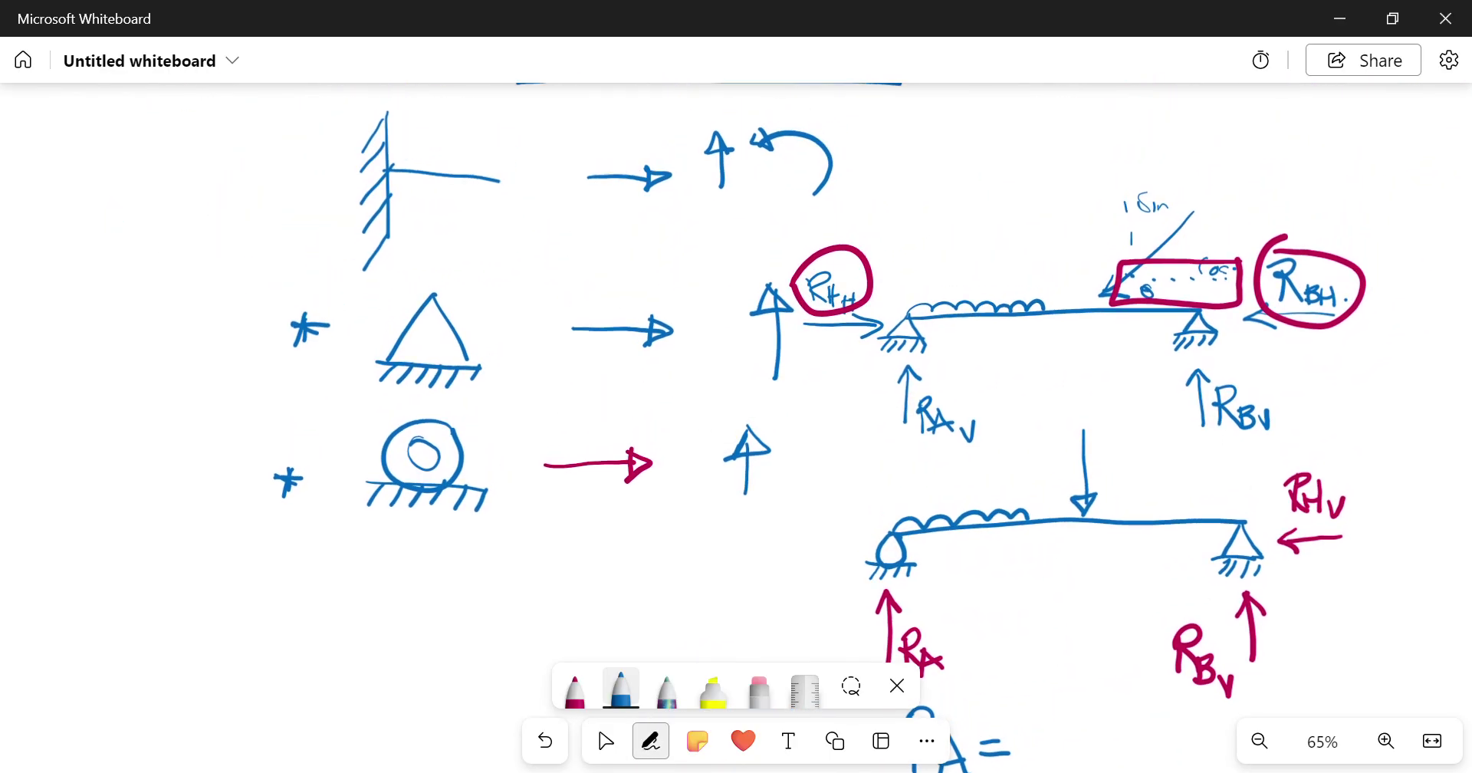
pyautogui.click(598, 727)
pyautogui.scroll(3, 596, 720)
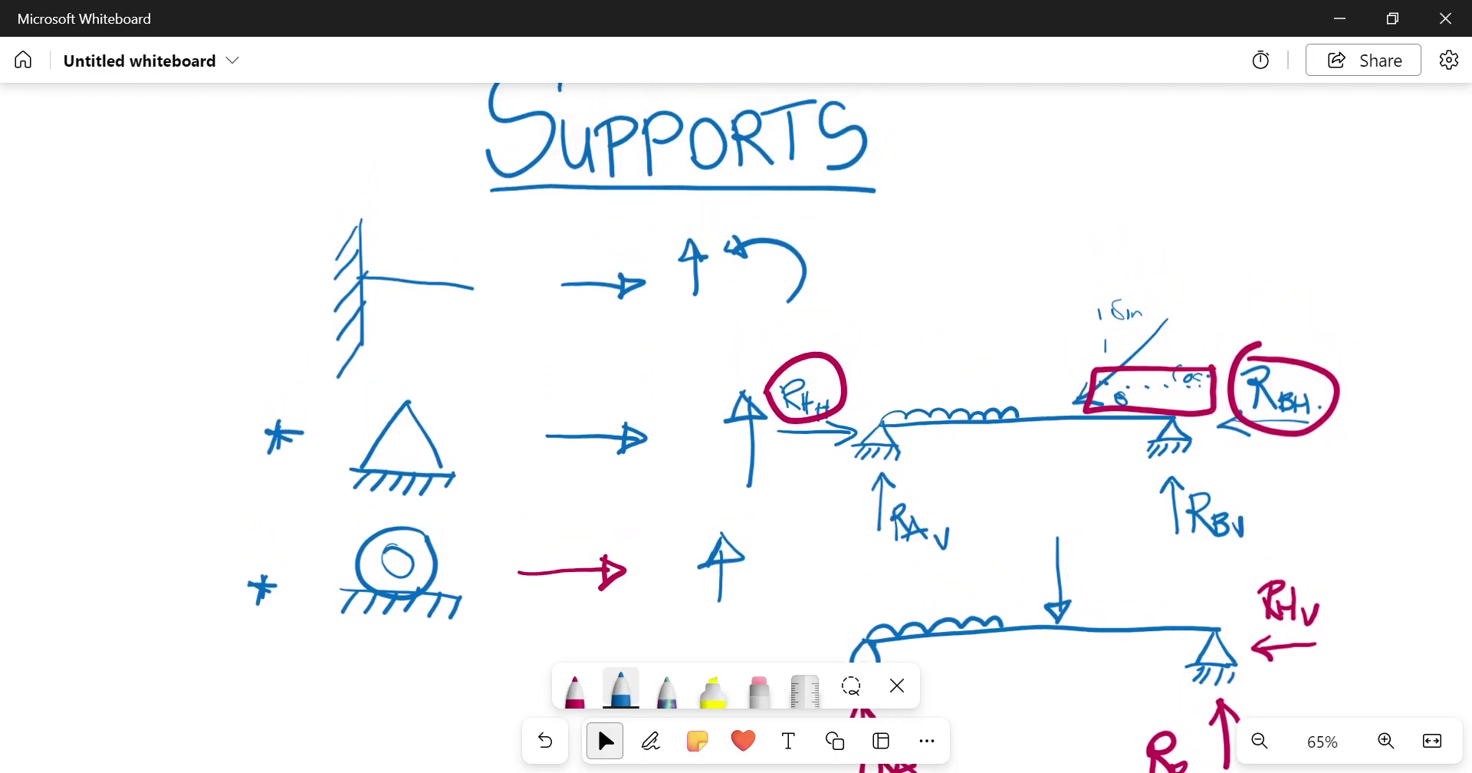
pyautogui.click(651, 740)
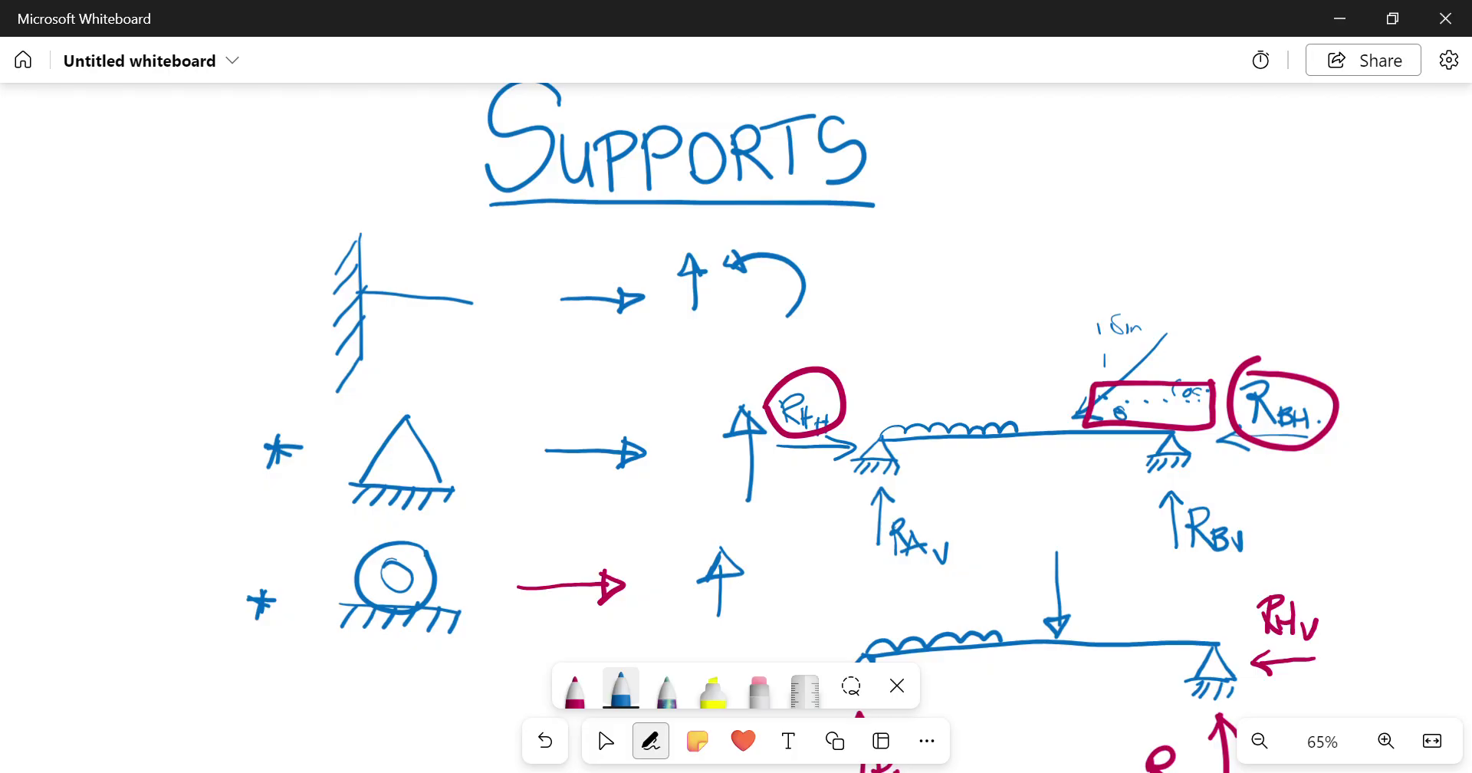
pyautogui.scroll(1, 793, 428)
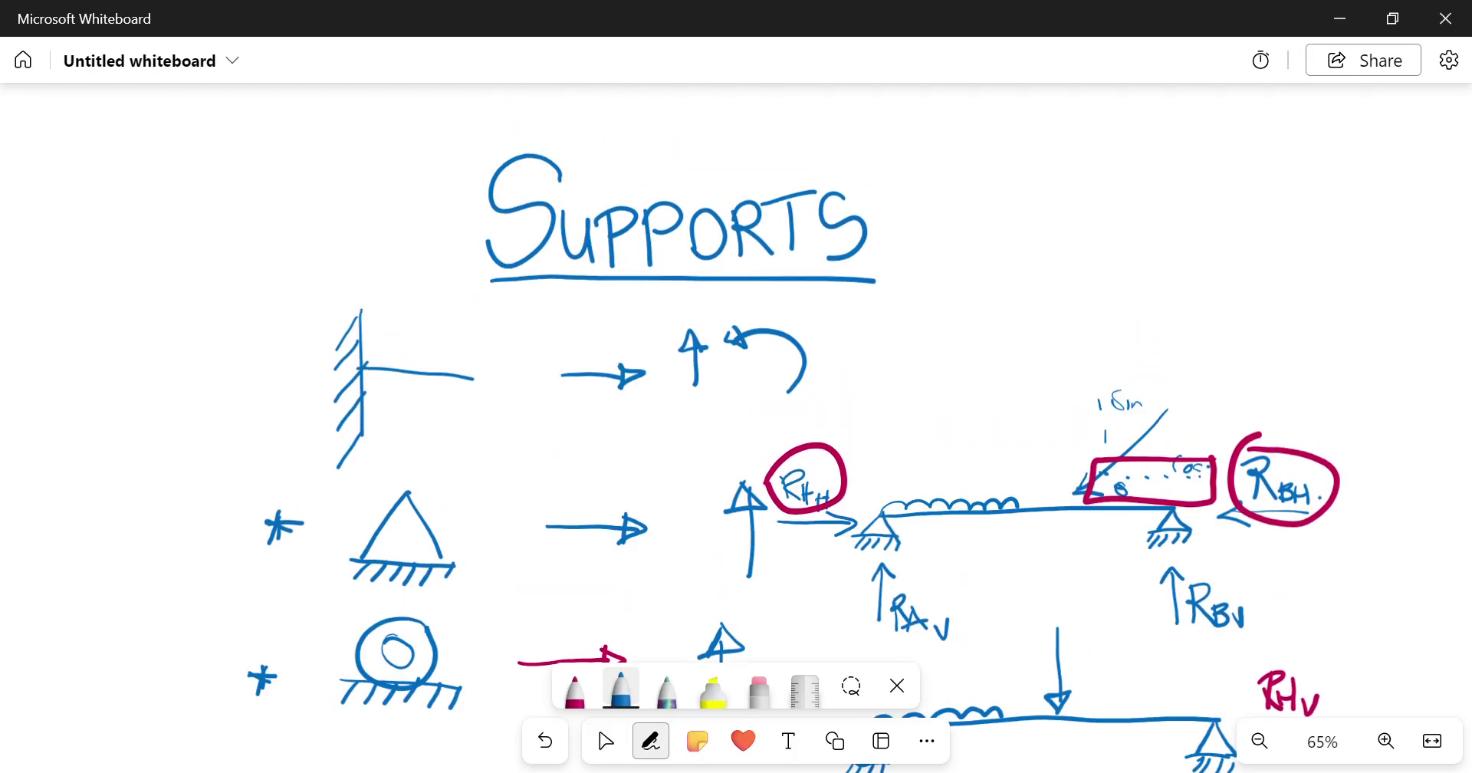